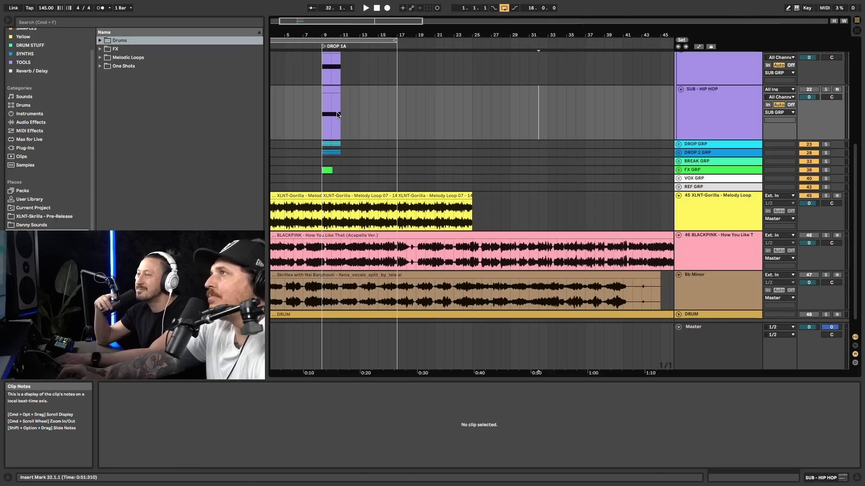
# Solo the BLACKPINK acapella and XLNT-Gorilla melody loop tracks and play them to hear how they fit
pyautogui.hscroll(-3, 339, 130)
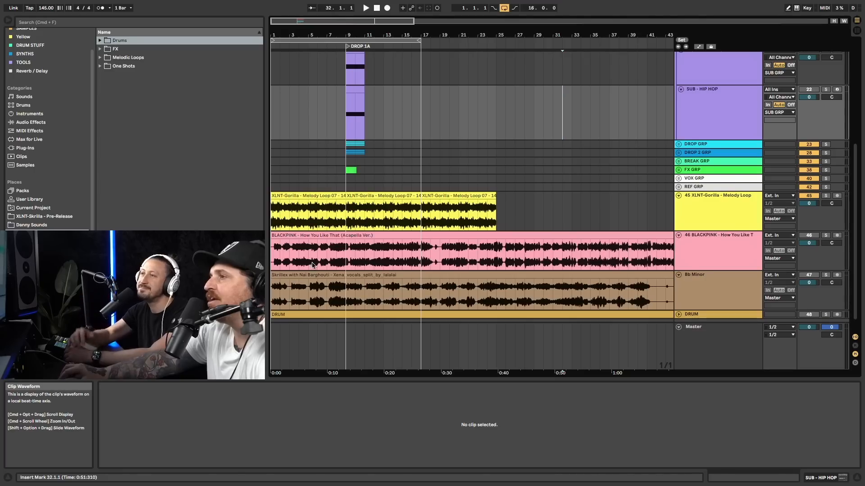
pyautogui.click(622, 275)
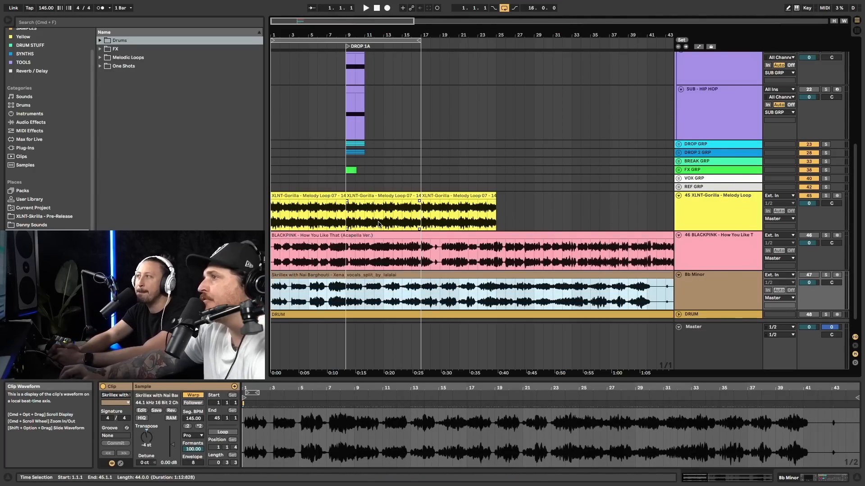
pyautogui.click(313, 235)
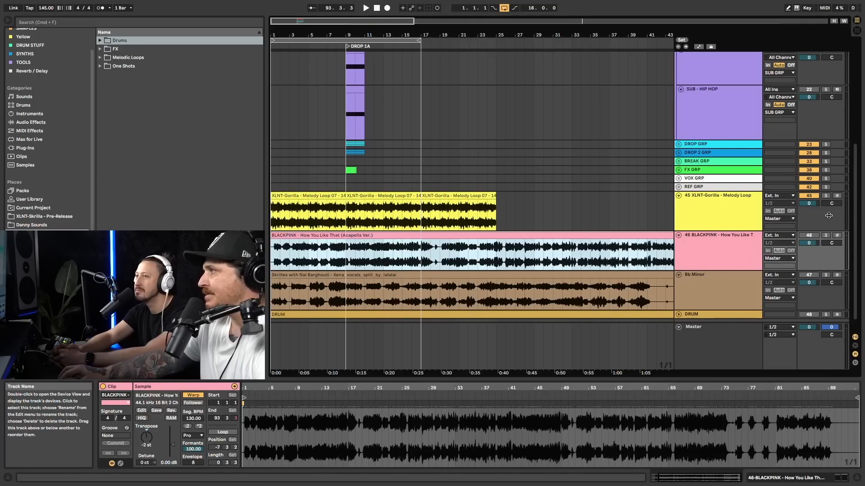
pyautogui.click(826, 235)
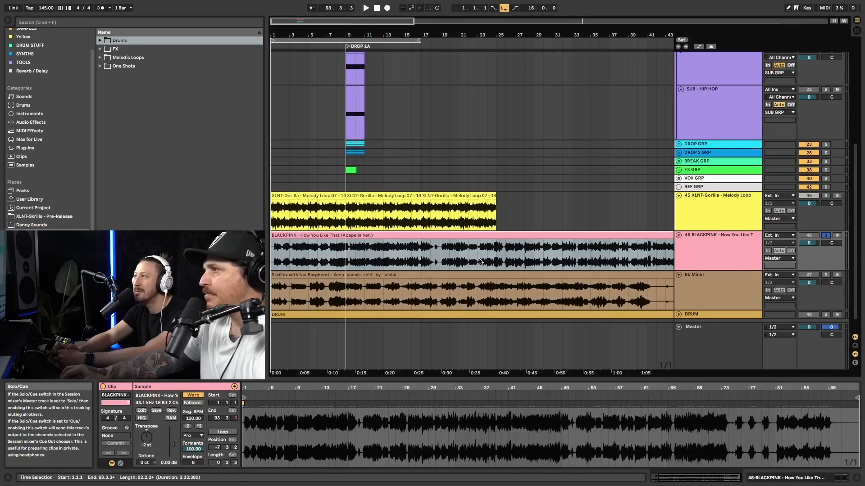
pyautogui.click(301, 250)
pyautogui.press('space')
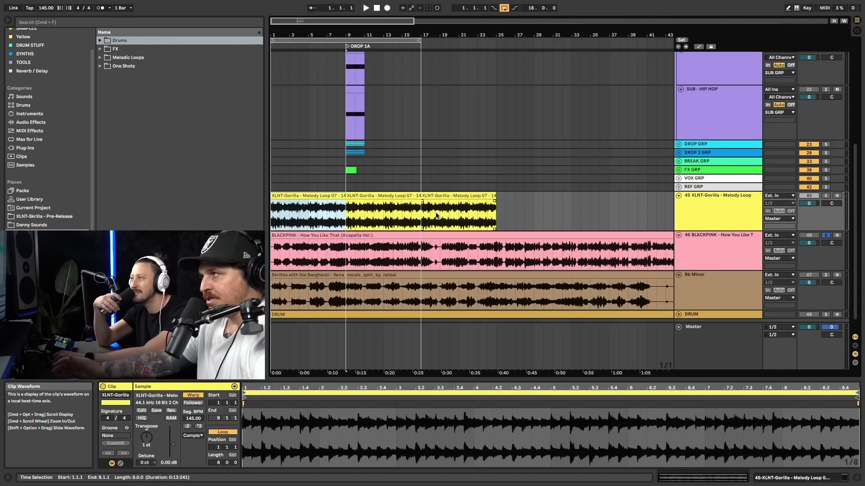
pyautogui.click(825, 195)
pyautogui.press('space')
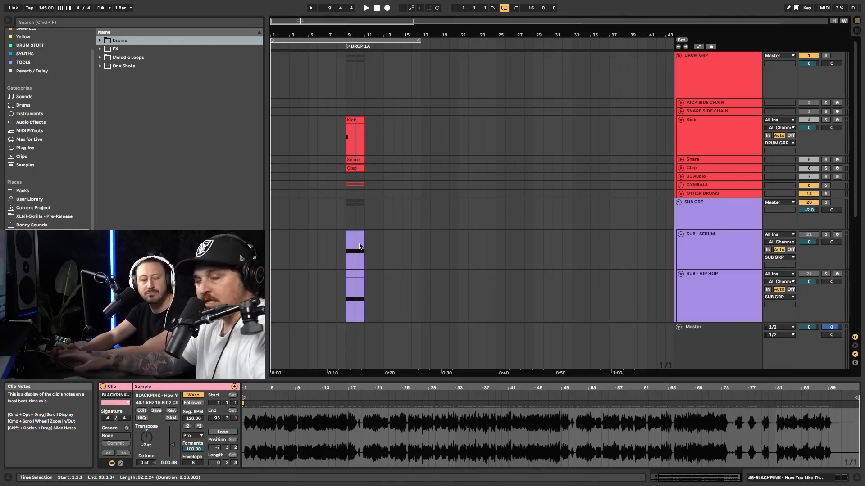
# Split out a one-beat vocal chop from 9.3.1 to 9.4.1 in the BLACKPINK acapella and audition it
pyautogui.scroll(-10, 394, 229)
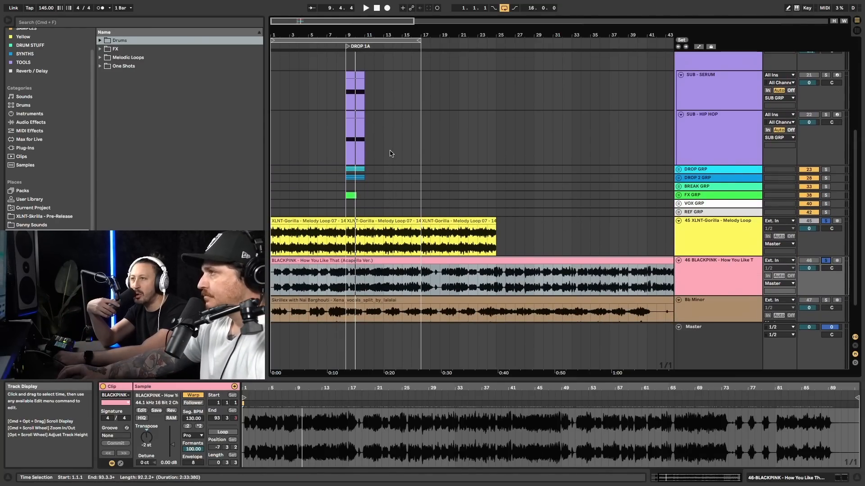
pyautogui.click(351, 274)
pyautogui.moveTo(378, 34); pyautogui.dragTo(368, 151)
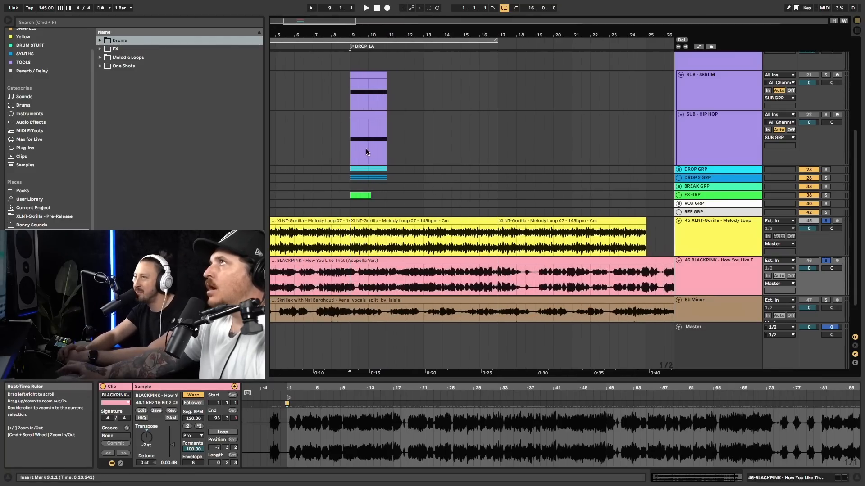
pyautogui.hscroll(-3, 396, 273)
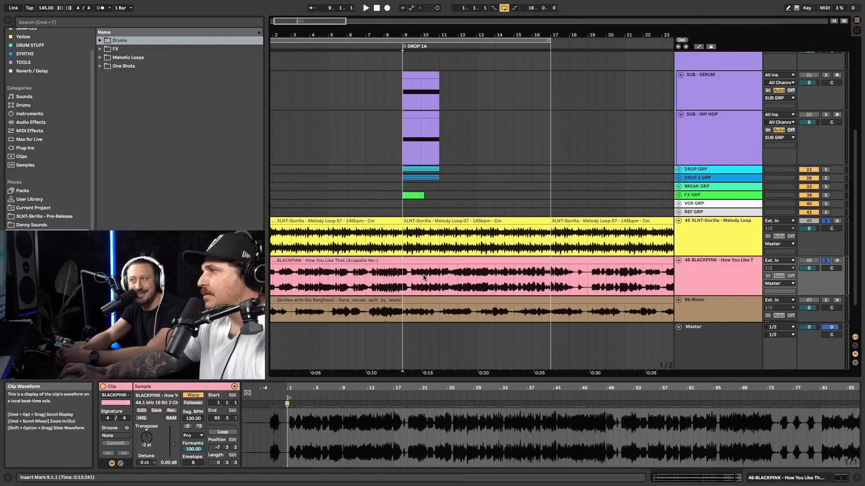
pyautogui.press('+')
pyautogui.moveTo(439, 277); pyautogui.dragTo(422, 279)
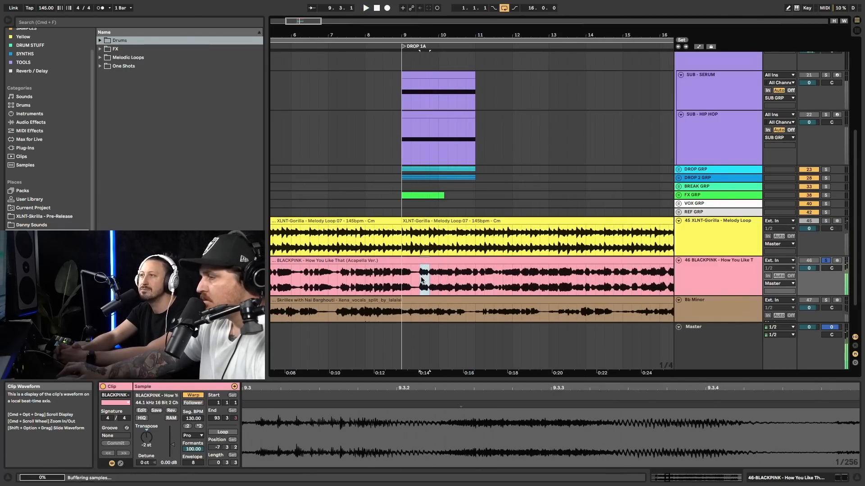
pyautogui.press('super+e')
pyautogui.click(435, 277)
pyautogui.press('space')
pyautogui.press('space')
pyautogui.press('space')
# Split another short section out of the acapella just after bar 10 and play it back
pyautogui.moveTo(439, 276); pyautogui.dragTo(463, 277)
pyautogui.press('super+e')
pyautogui.click(454, 279)
pyautogui.press('space')
pyautogui.press('space')
pyautogui.press('space')
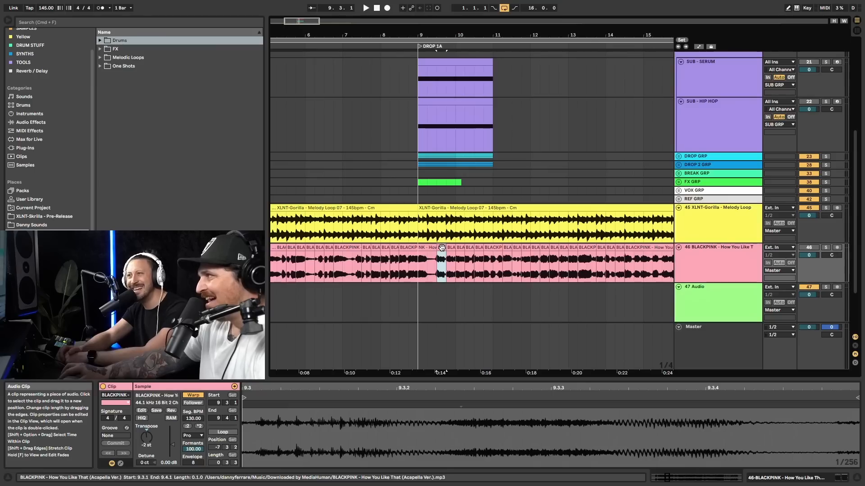
# Move one-beat chops from the acapella onto the empty audio track 47, lined up from about 9.2, and play them back
pyautogui.moveTo(442, 293); pyautogui.dragTo(433, 297)
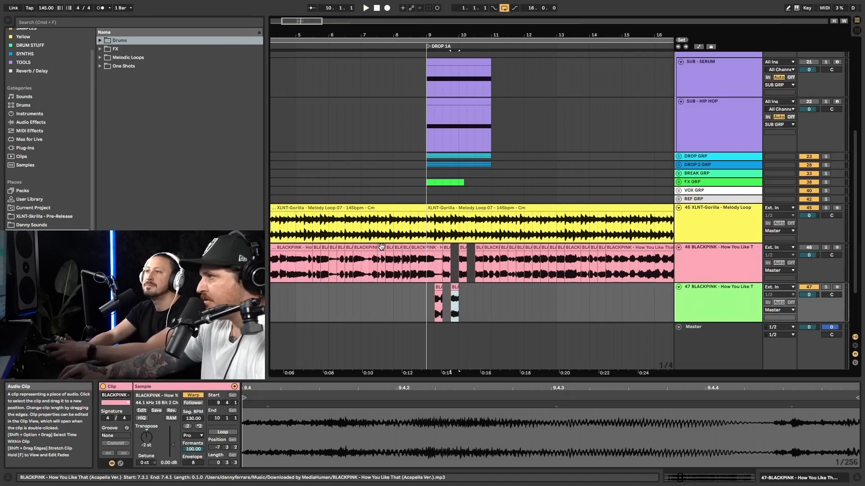
pyautogui.moveTo(434, 284); pyautogui.dragTo(448, 294)
pyautogui.moveTo(350, 247); pyautogui.dragTo(463, 291)
pyautogui.click(430, 301)
pyautogui.press('space')
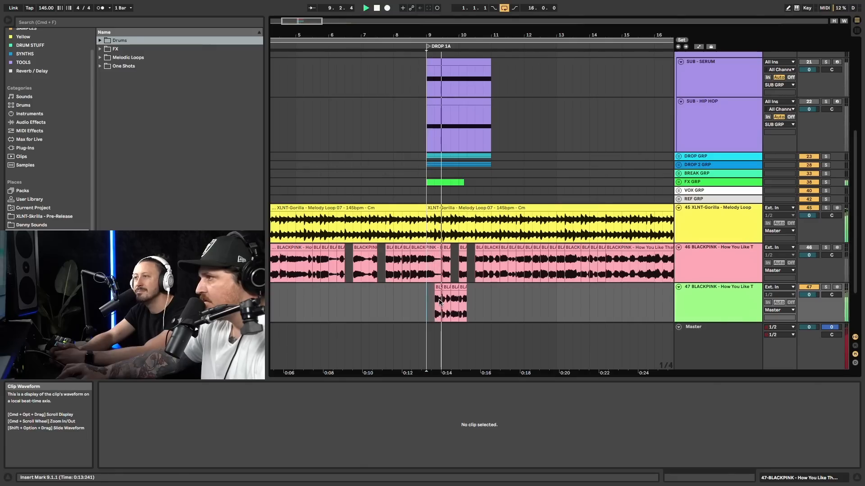
# Rearrange and add vocal chops on track 47 to build a two-bar pattern from 9.1.1 to 11.1.1
pyautogui.click(456, 301)
pyautogui.scroll(3, 454, 300)
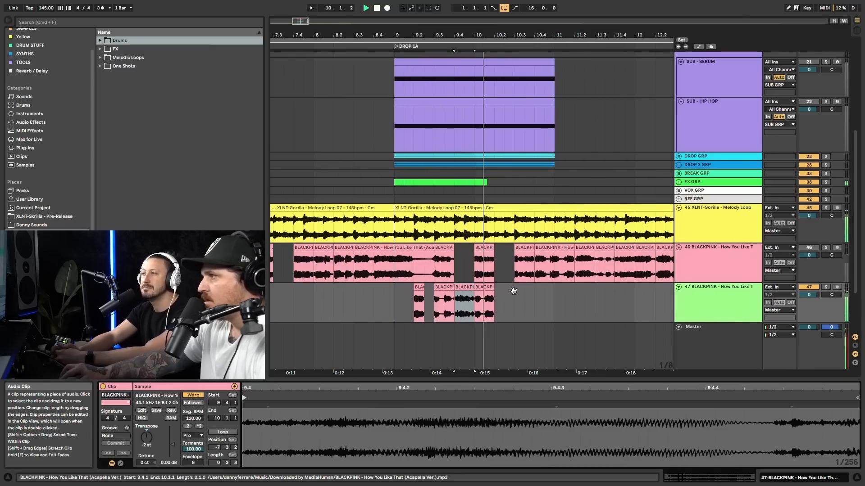
pyautogui.moveTo(475, 290); pyautogui.dragTo(534, 290)
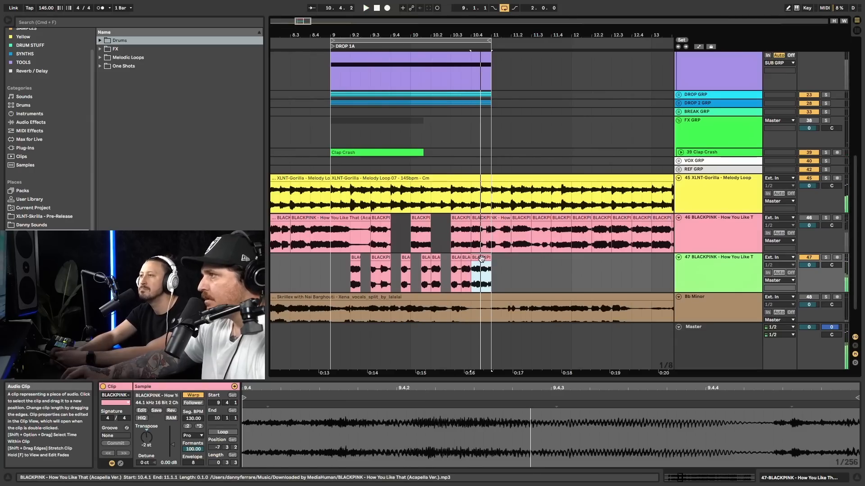
pyautogui.moveTo(473, 259); pyautogui.dragTo(524, 258)
pyautogui.moveTo(550, 221); pyautogui.dragTo(543, 222)
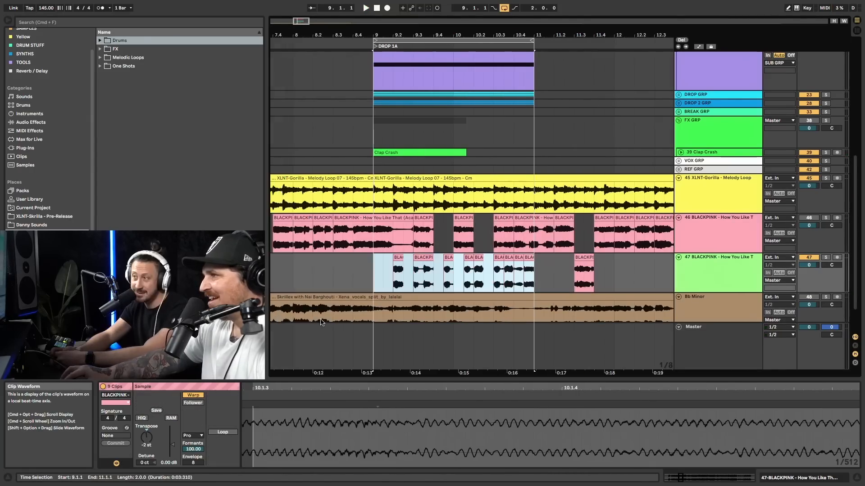
# Transpose the nine vocal chops in the two-bar pattern to 10 st and play back the loop
pyautogui.hscroll(2, 321, 323)
pyautogui.moveTo(148, 436); pyautogui.dragTo(147, 421)
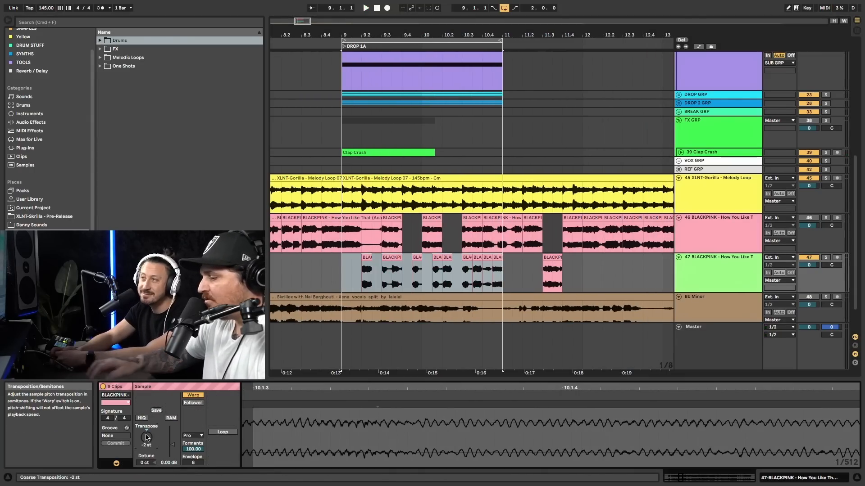
pyautogui.press('space')
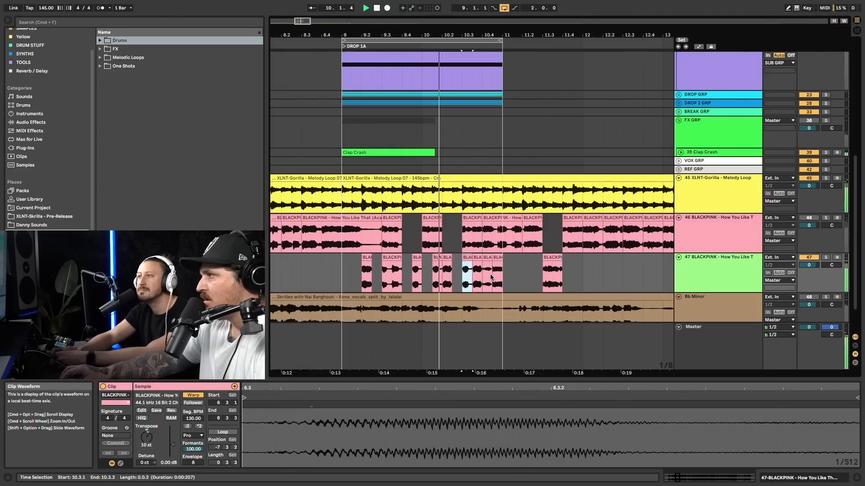
pyautogui.moveTo(492, 270); pyautogui.dragTo(351, 267)
pyautogui.press('space')
pyautogui.press('space')
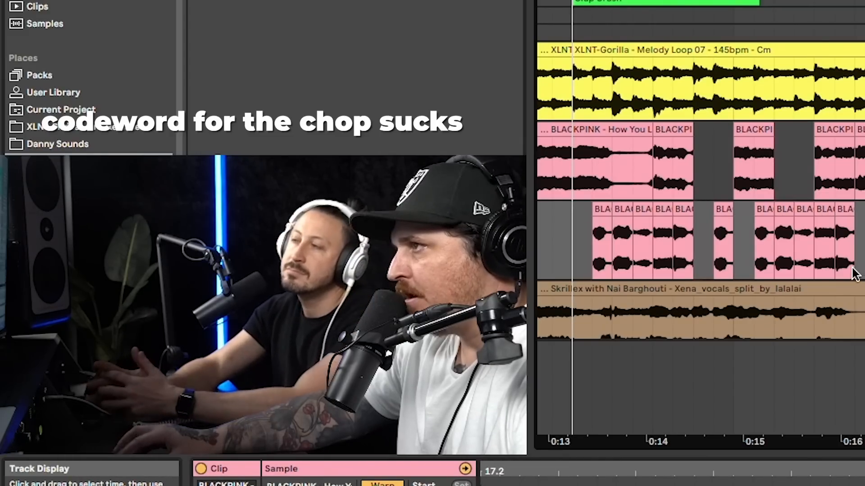
# Find the Amp presets in the audio effects, load the Heavy preset on the vocal chop track and play it back
pyautogui.hscroll(-5, 858, 234)
pyautogui.hscroll(4, 807, 226)
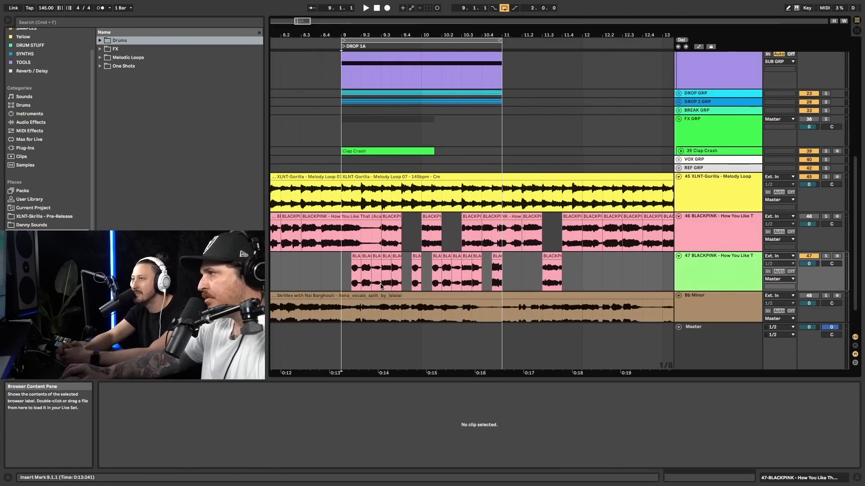
pyautogui.moveTo(342, 271); pyautogui.dragTo(502, 272)
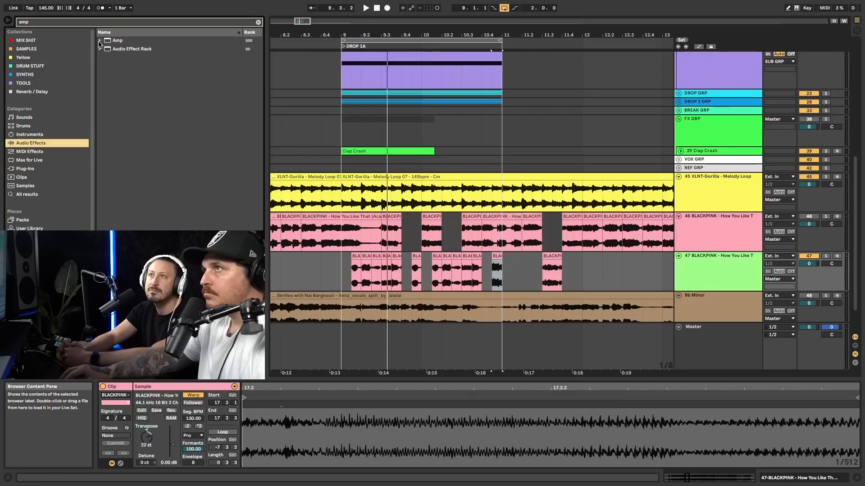
pyautogui.click(99, 41)
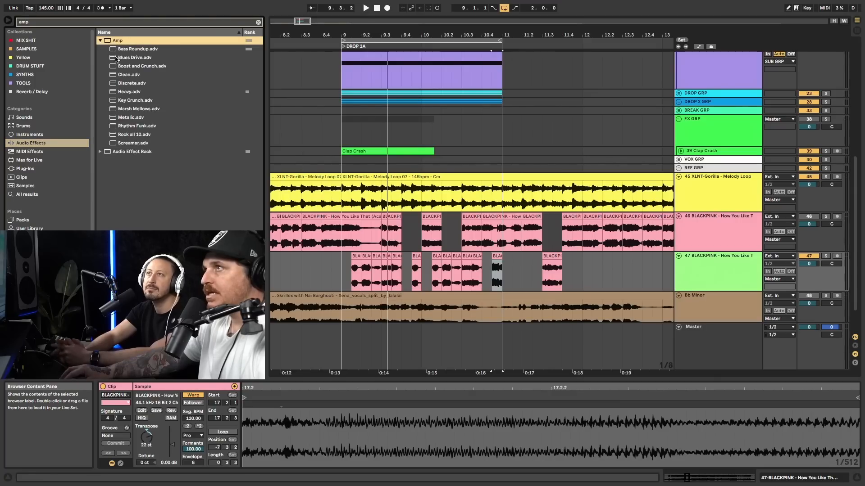
pyautogui.click(122, 92)
pyautogui.moveTo(368, 279); pyautogui.dragTo(369, 278)
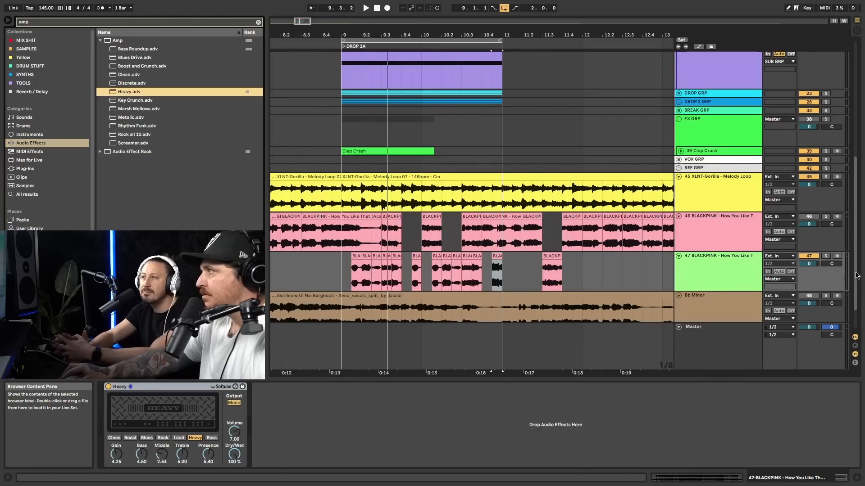
pyautogui.press('space')
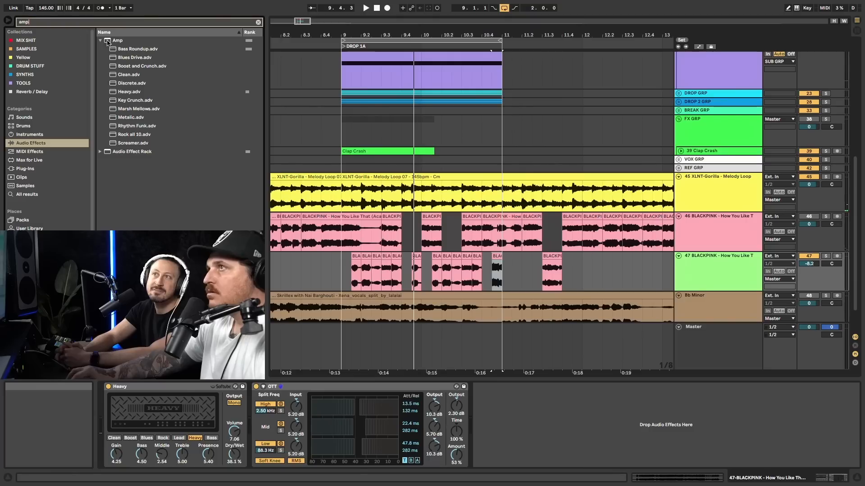
# Insert a default Amp between the Heavy amp and the OTT, set it to the Clean model and play the loop
pyautogui.moveTo(109, 42); pyautogui.dragTo(250, 427)
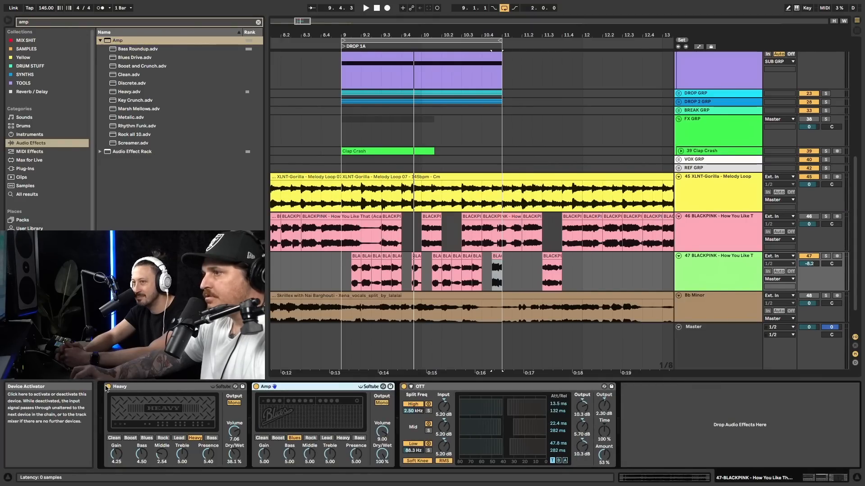
pyautogui.click(262, 438)
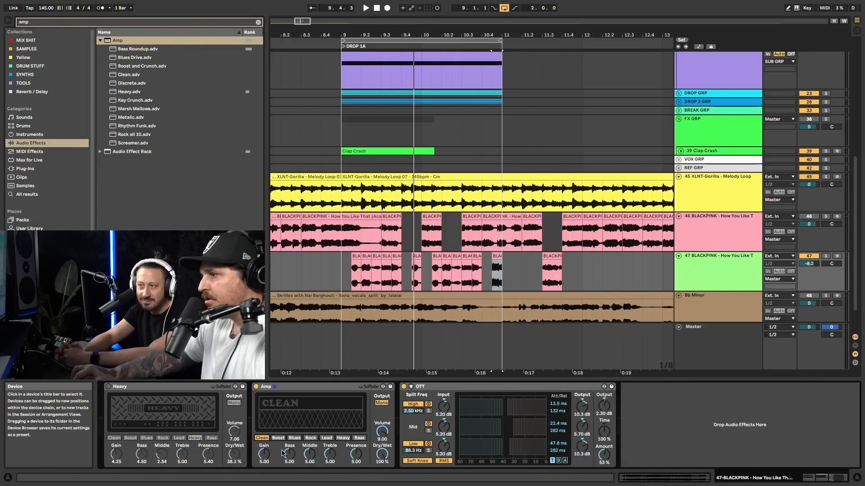
pyautogui.press('space')
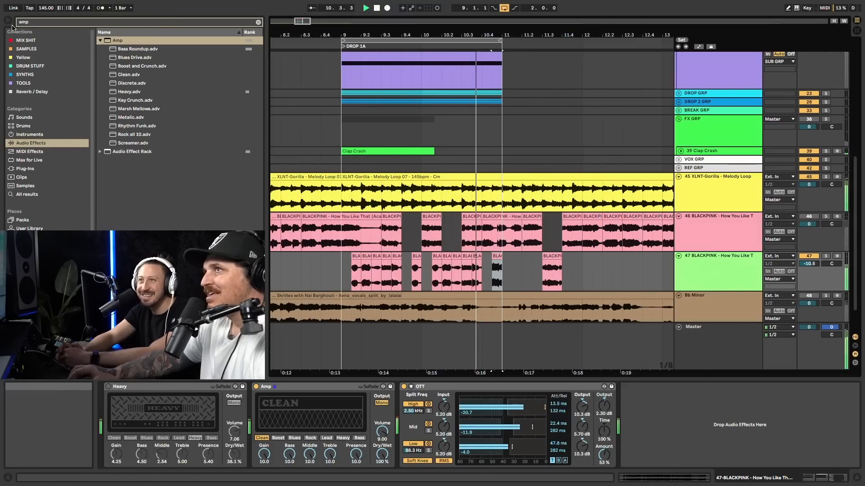
# Search for "rev", add a Reverb after the OTT and move its input filter to about 1.94 kHz
pyautogui.click(28, 24)
pyautogui.write('rev')
pyautogui.doubleClick(120, 66)
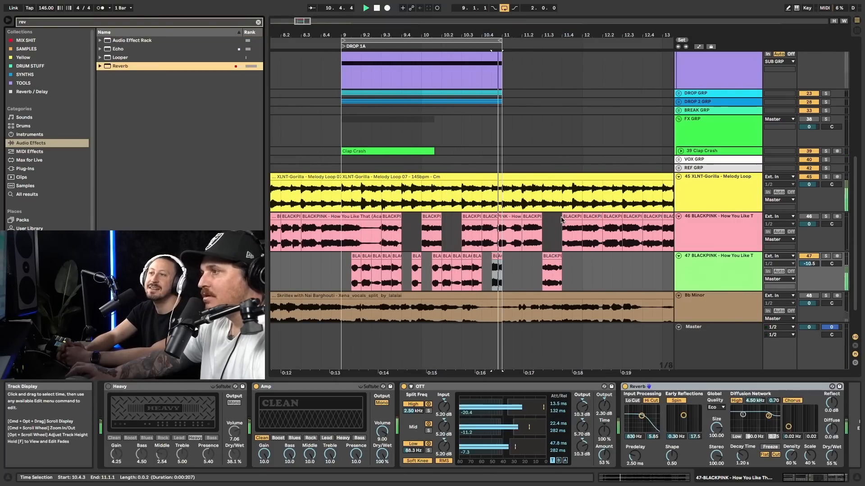
pyautogui.moveTo(641, 416); pyautogui.dragTo(646, 420)
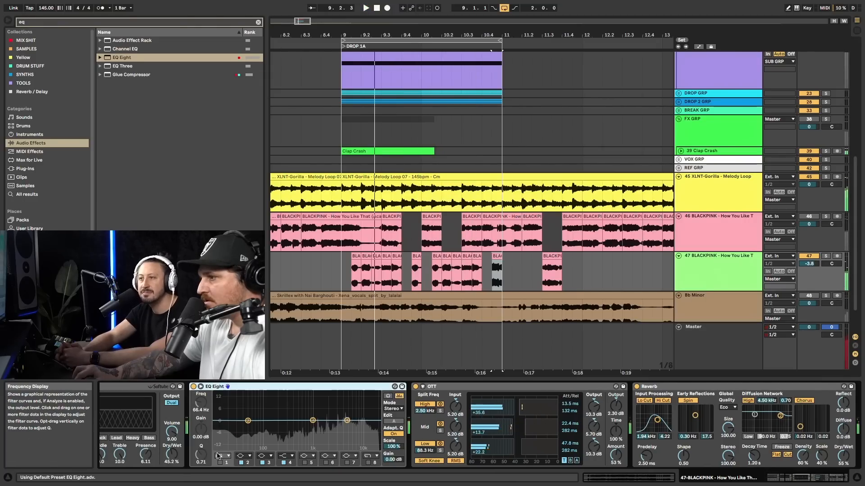
# Enable band 1 of the EQ Eight as a low cut at 188 Hz while checking the loop's playback
pyautogui.press('space')
pyautogui.click(219, 464)
pyautogui.press('space')
pyautogui.moveTo(201, 403); pyautogui.dragTo(201, 392)
pyautogui.hscroll(-5, 201, 403)
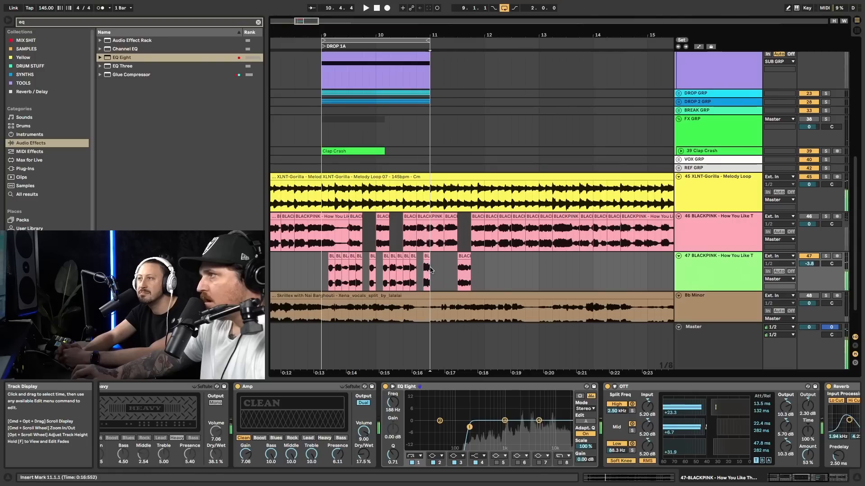
# Select the two-bar chop pattern, add an Auto Pan after the Reverb and set its amount to 100%
pyautogui.moveTo(430, 270); pyautogui.dragTo(317, 267)
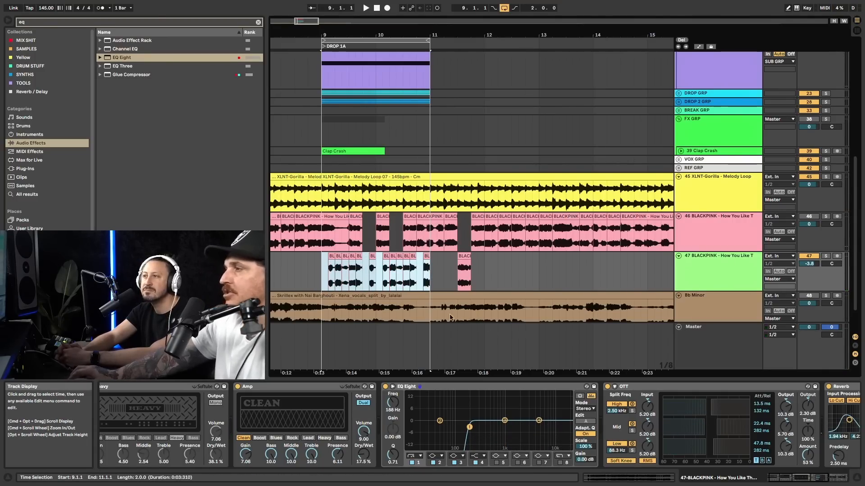
pyautogui.click(56, 23)
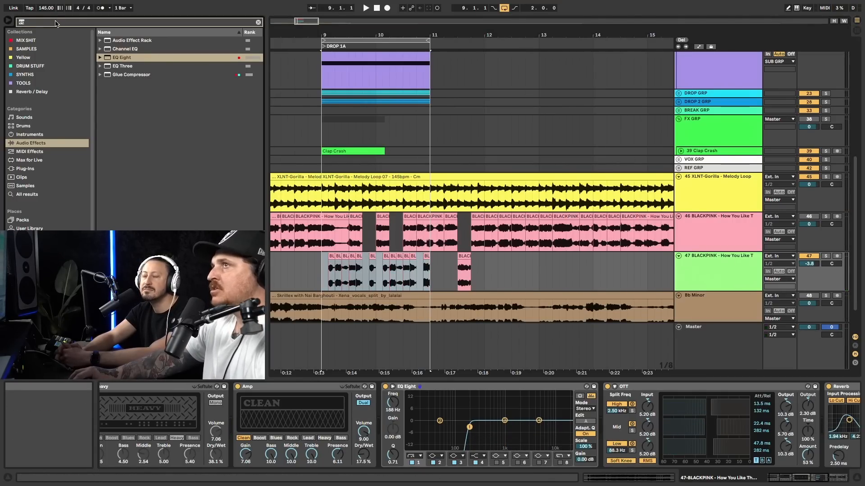
pyautogui.write('au')
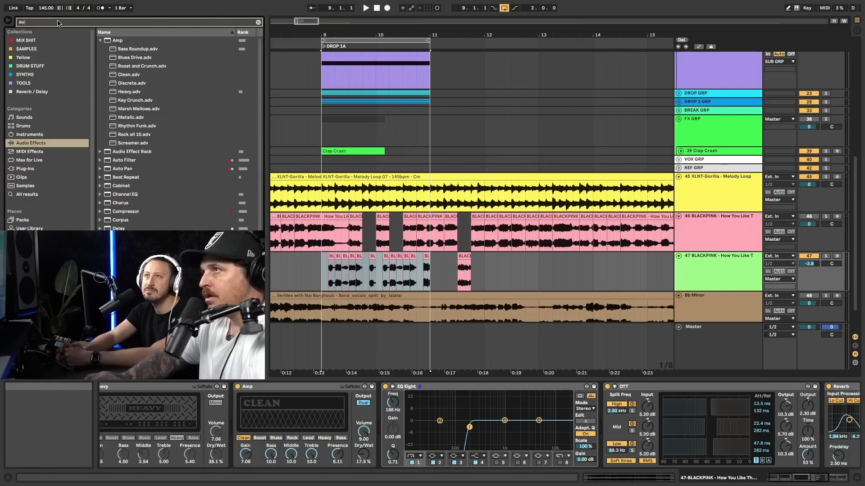
pyautogui.click(100, 41)
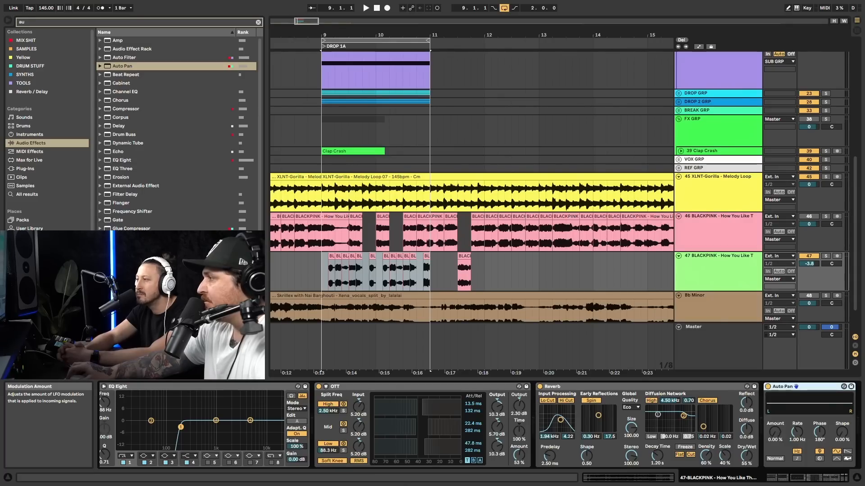
pyautogui.moveTo(775, 432); pyautogui.dragTo(775, 419)
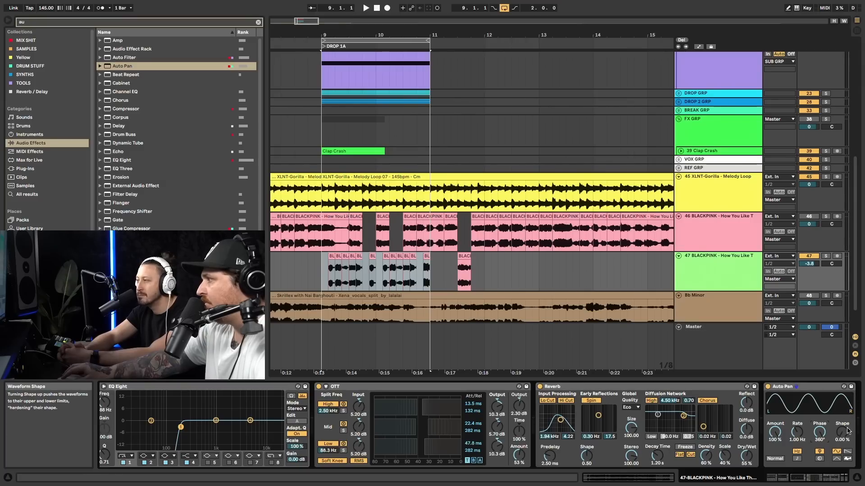
# Sync the Auto Pan's rate to tempo at 1/16 and set its offset to 270°, with a brief playback check of the loop
pyautogui.press('space')
pyautogui.press('space')
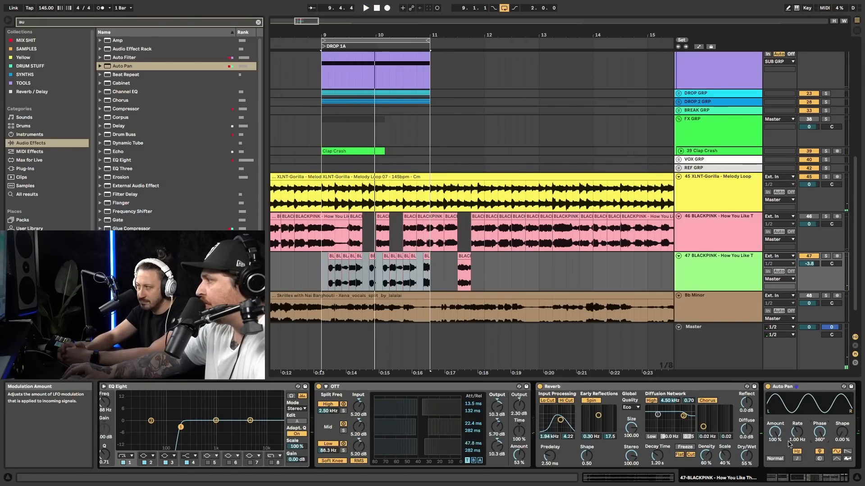
pyautogui.click(798, 459)
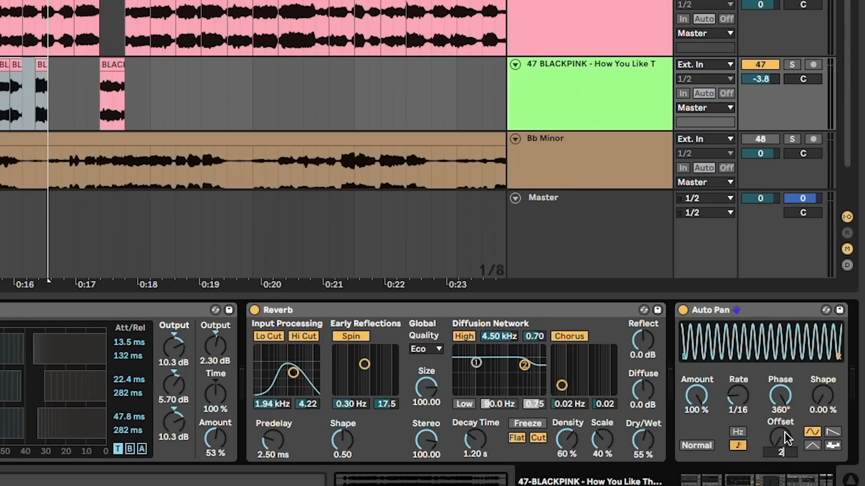
pyautogui.click(785, 432)
pyautogui.write('270')
pyautogui.press('Return')
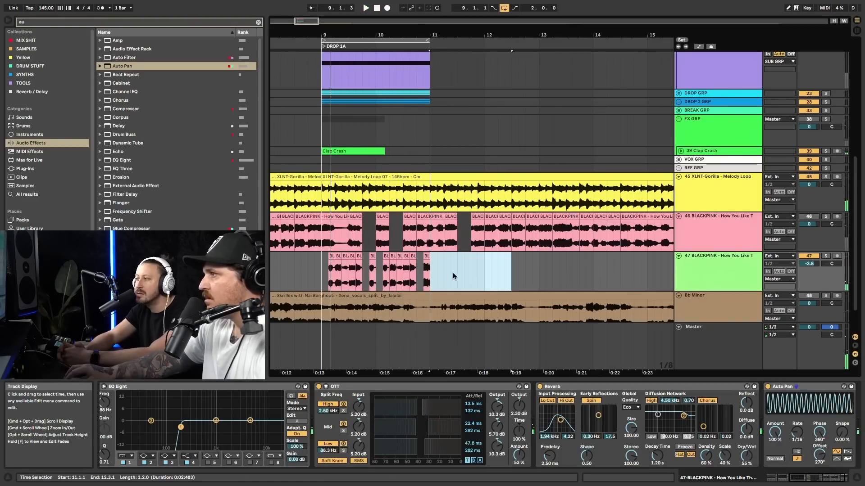
# Select the two-bar chop pattern, re-enter 270° as the Auto Pan's offset and play the loop
pyautogui.moveTo(430, 277); pyautogui.dragTo(321, 277)
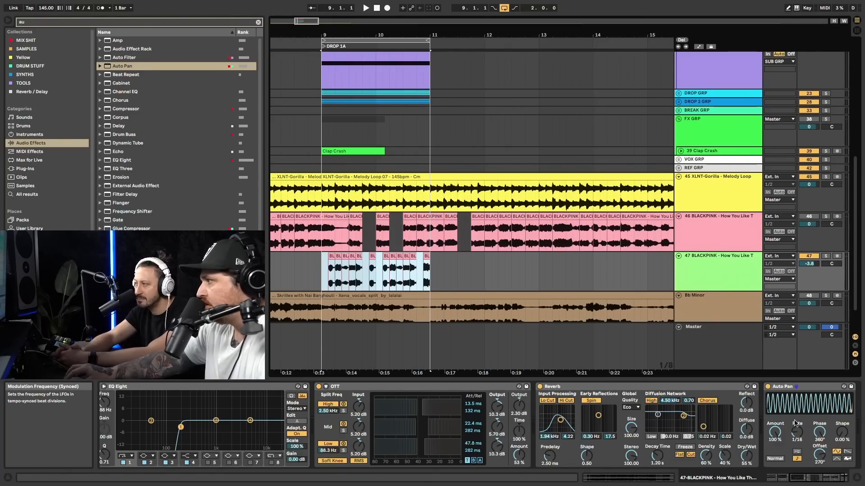
pyautogui.click(819, 451)
pyautogui.press('Delete')
pyautogui.press('space')
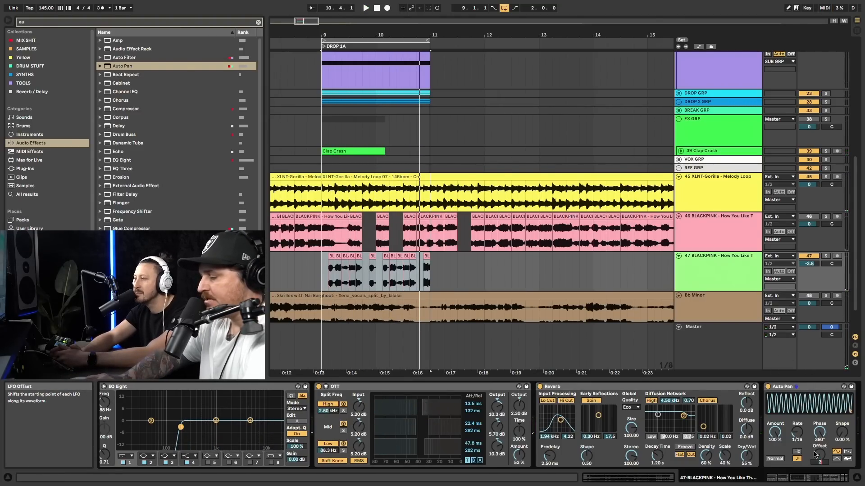
pyautogui.press('Return')
pyautogui.press('space')
pyautogui.press('space')
# Set the Auto Pan's shape to about 26% and its rate to 1/8, then select the first chop and play the loop
pyautogui.moveTo(842, 433); pyautogui.dragTo(842, 417)
pyautogui.press('space')
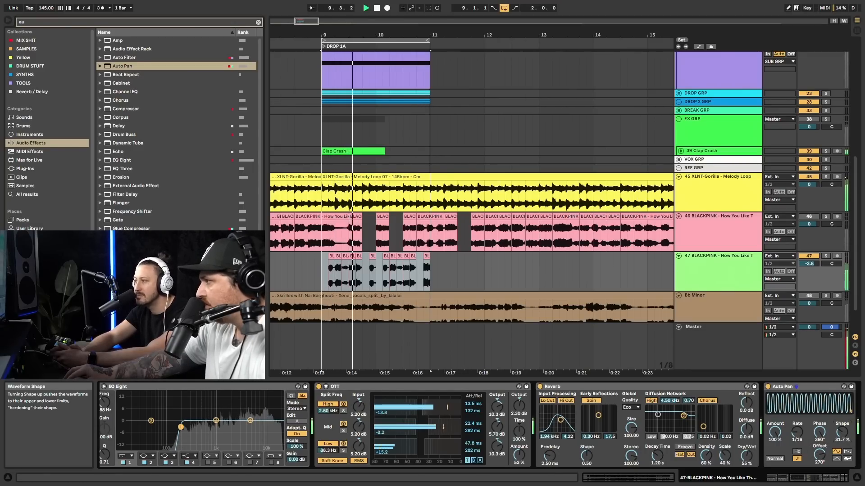
pyautogui.moveTo(798, 433); pyautogui.dragTo(797, 440)
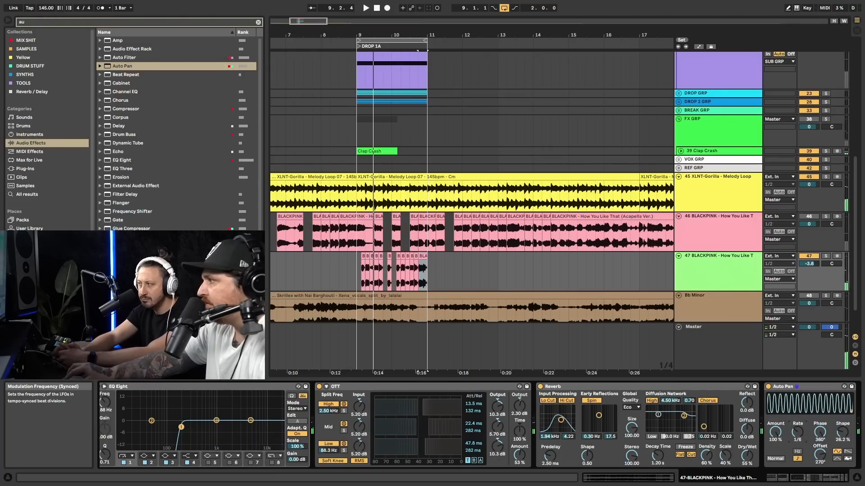
pyautogui.moveTo(363, 268); pyautogui.dragTo(368, 268)
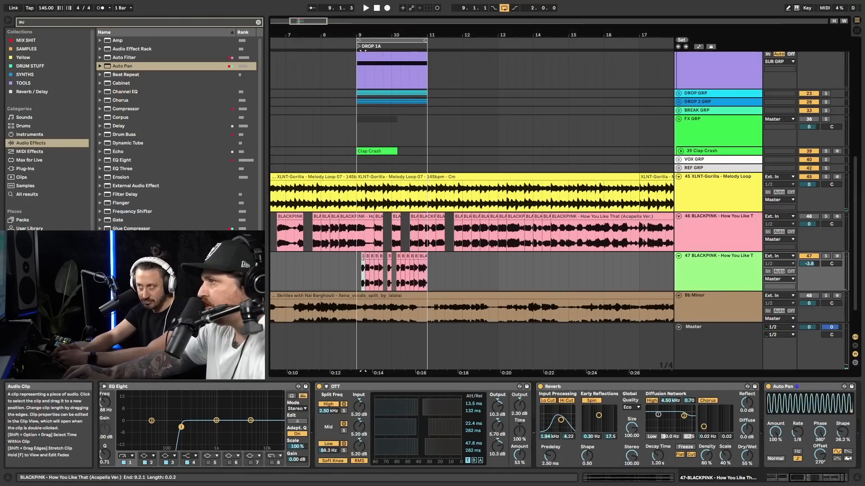
pyautogui.press('space')
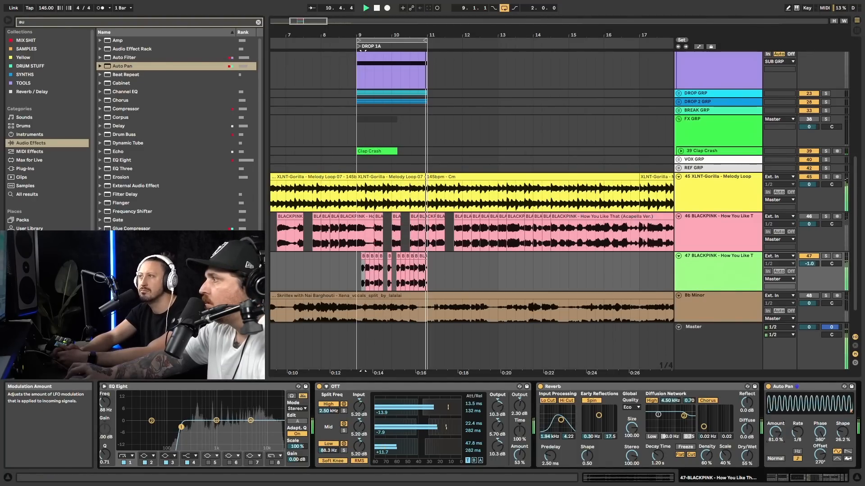
# Switch the Auto Pan to a sawtooth waveform with 0° offset, about 17% shape and a 1/16 rate while auditioning the loop
pyautogui.click(848, 453)
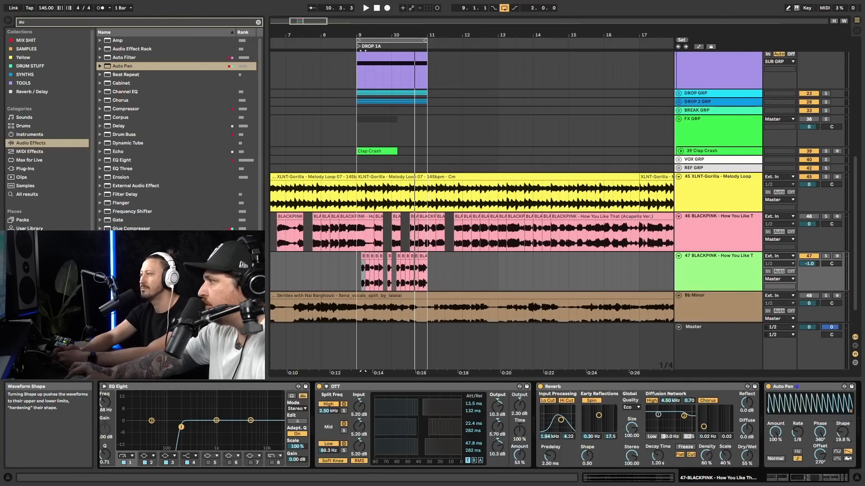
pyautogui.moveTo(820, 455)
pyautogui.mouseDown()
pyautogui.moveTo(819, 483)
pyautogui.moveTo(818, 470)
pyautogui.mouseUp()
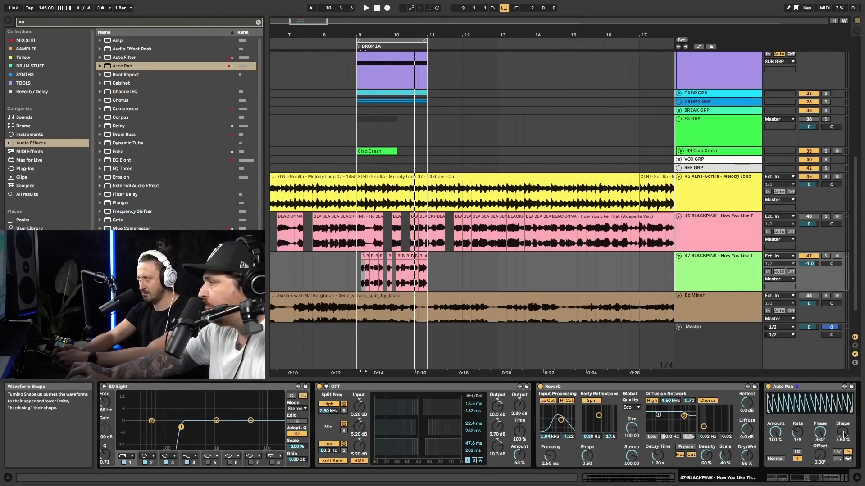
pyautogui.press('space')
pyautogui.moveTo(845, 435); pyautogui.dragTo(845, 424)
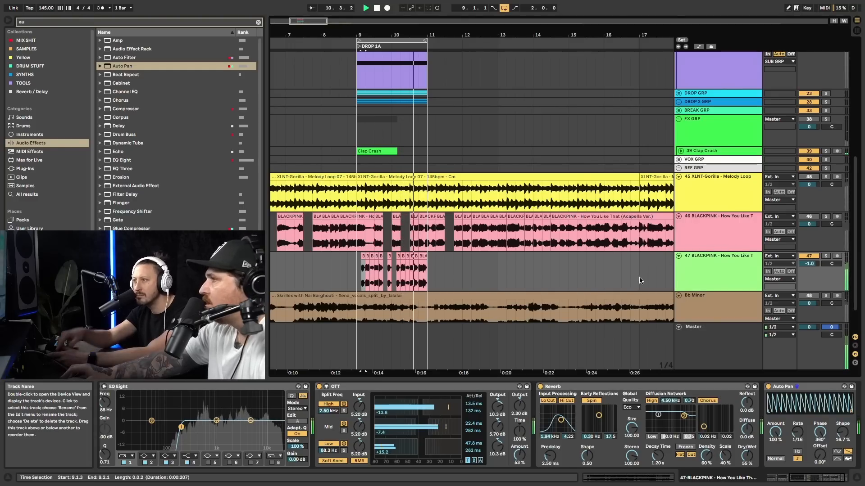
pyautogui.press('space')
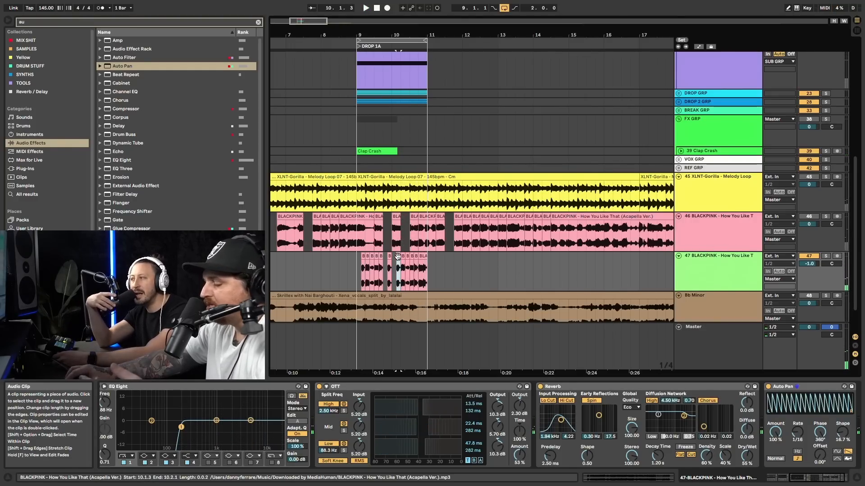
# Open the chop at 10.1.3 on track 47 and lower its Pro warp formants
pyautogui.doubleClick(399, 259)
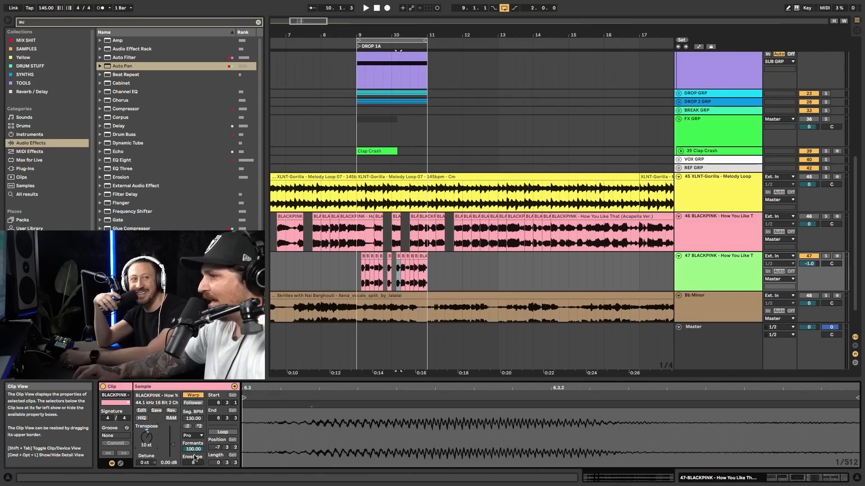
pyautogui.moveTo(193, 449); pyautogui.dragTo(193, 463)
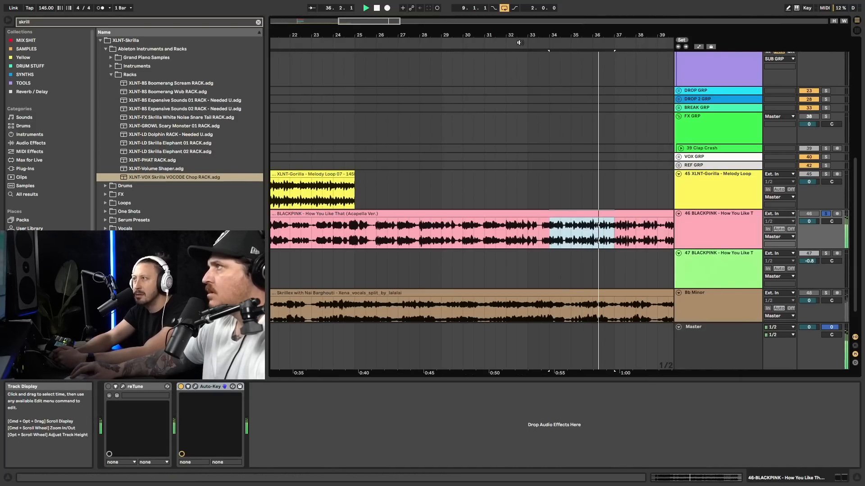
# Replace the chops at bar 9 on track 47 with the selected three-bar acapella phrase and play it
pyautogui.scroll(-3, 420, 254)
pyautogui.hscroll(-3, 420, 254)
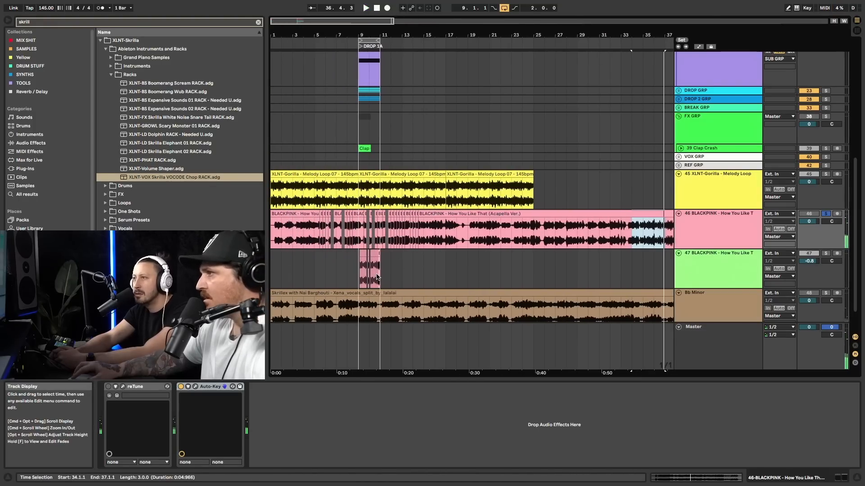
pyautogui.click(361, 269)
pyautogui.click(380, 252)
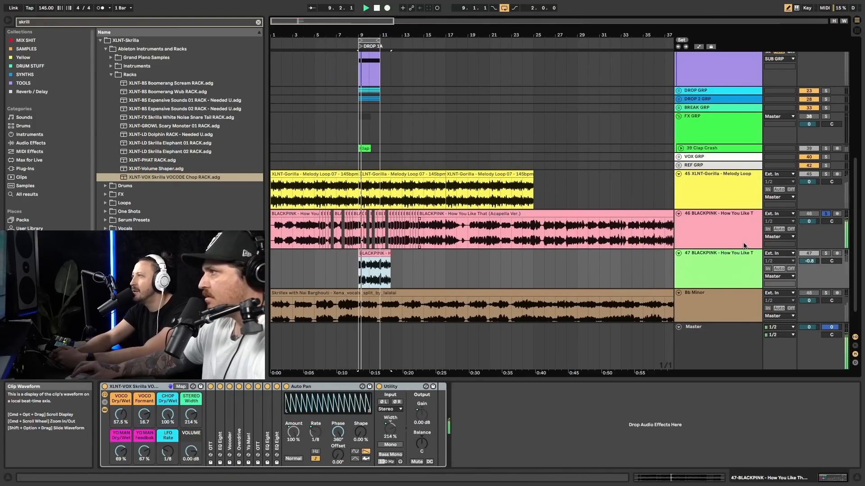
# Load XLNT-Gorilla Full Loop 63 - Trap - 145bpm from the drum loops' Full Loops folder onto an unfolded new track at bar 9
pyautogui.click(258, 21)
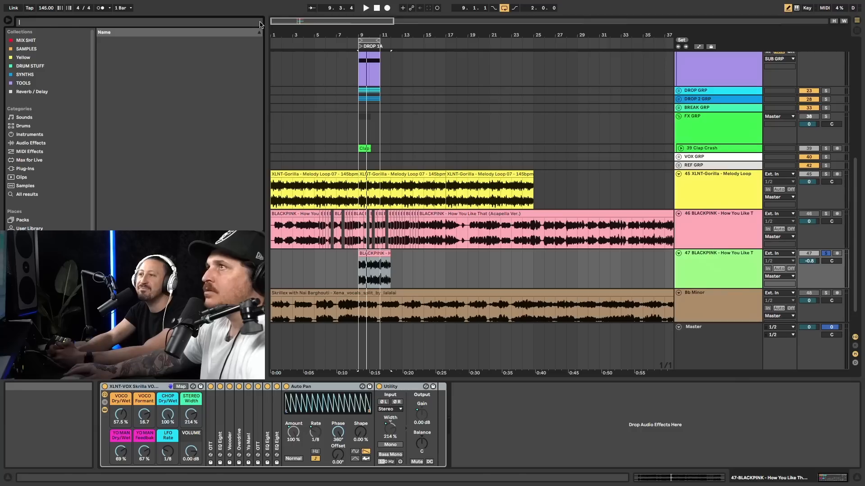
pyautogui.click(102, 49)
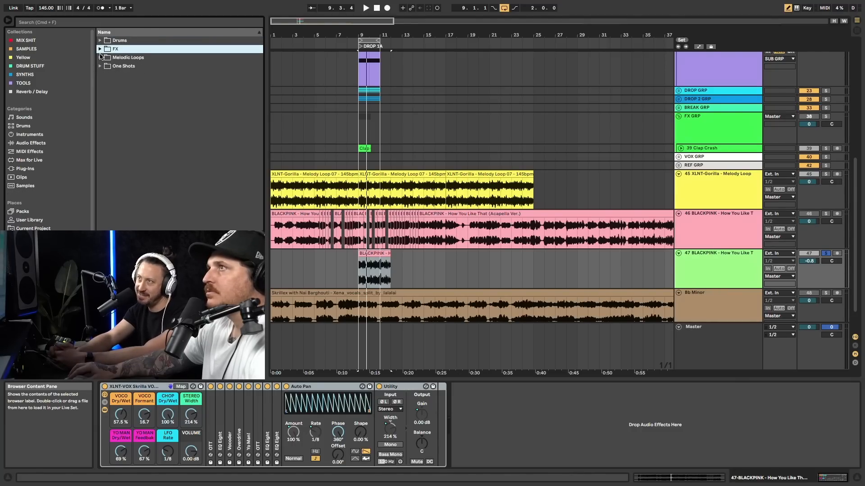
pyautogui.click(101, 40)
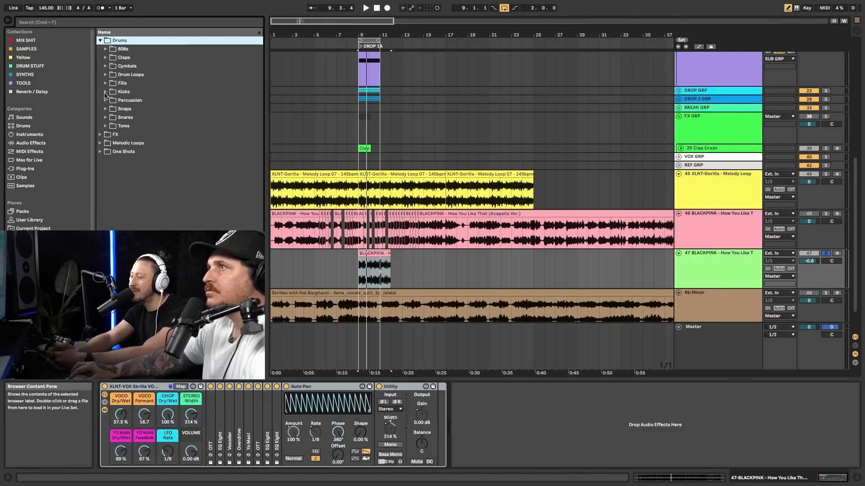
pyautogui.click(105, 76)
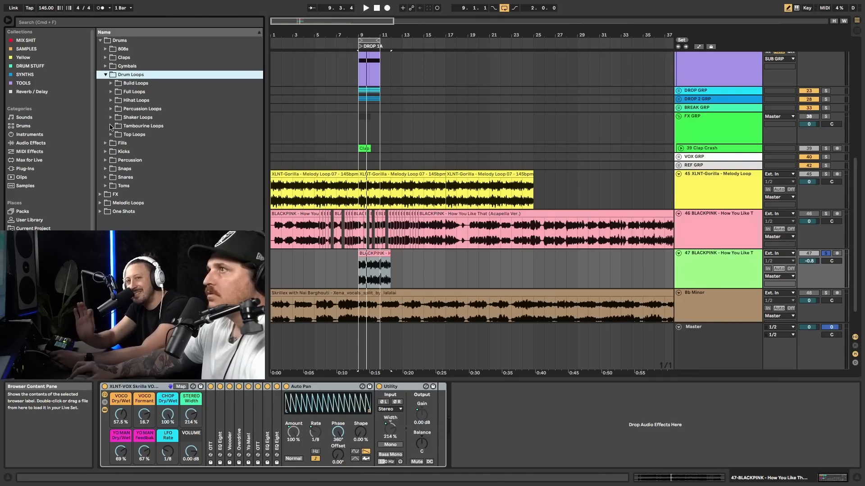
pyautogui.click(112, 93)
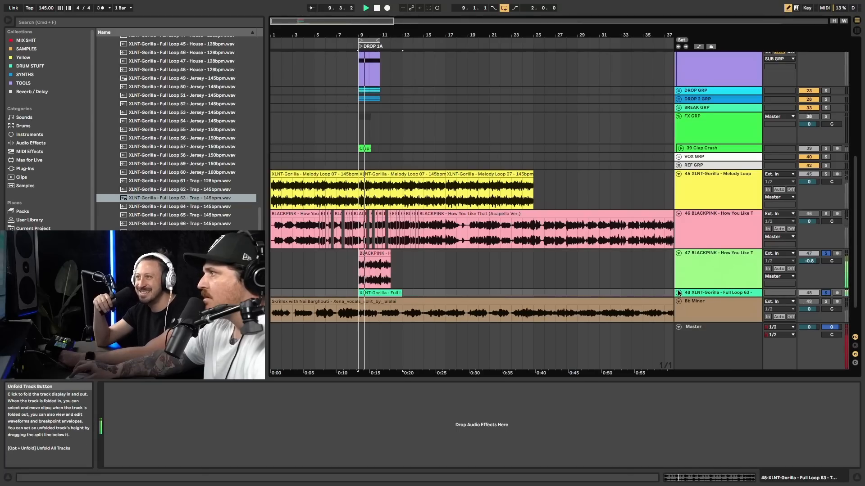
pyautogui.click(679, 248)
pyautogui.click(678, 249)
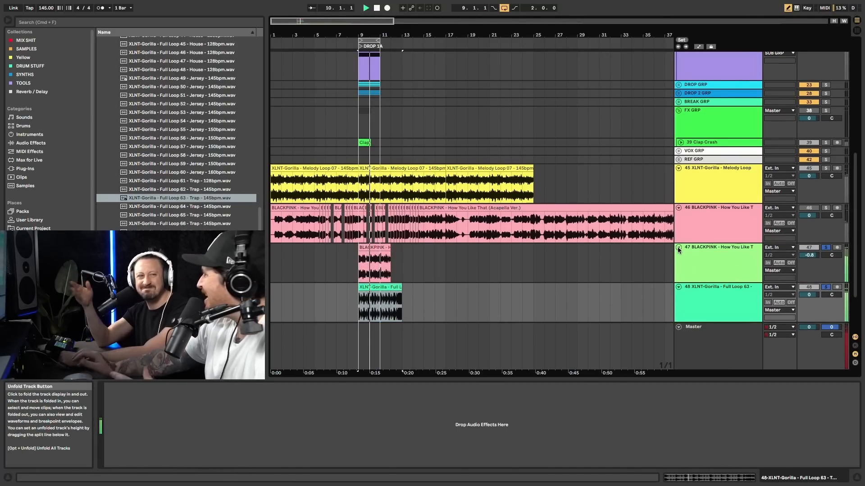
# Switch the Auto Pan in track 47's vocode chop rack to a sine waveform and raise its offset
pyautogui.click(728, 247)
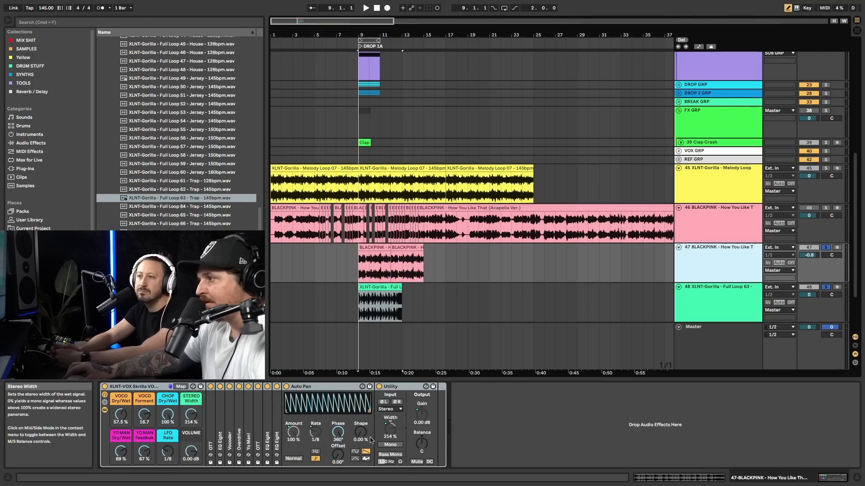
pyautogui.click(355, 451)
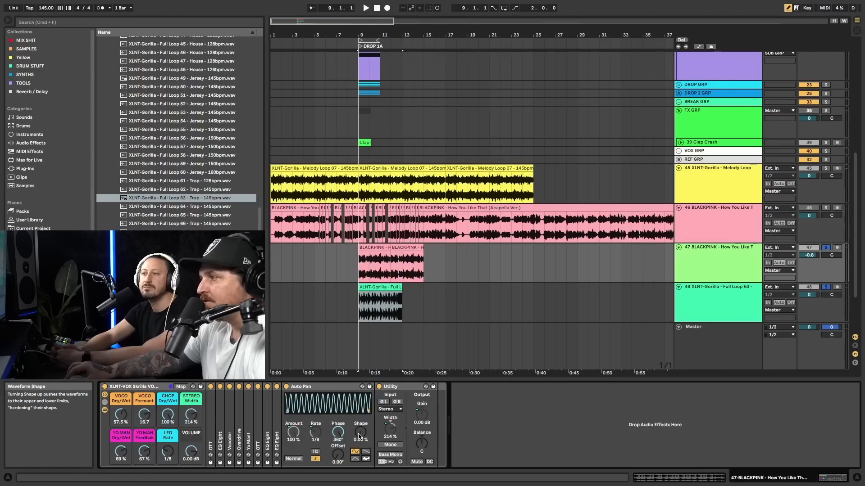
pyautogui.moveTo(337, 454); pyautogui.dragTo(338, 430)
pyautogui.press('space')
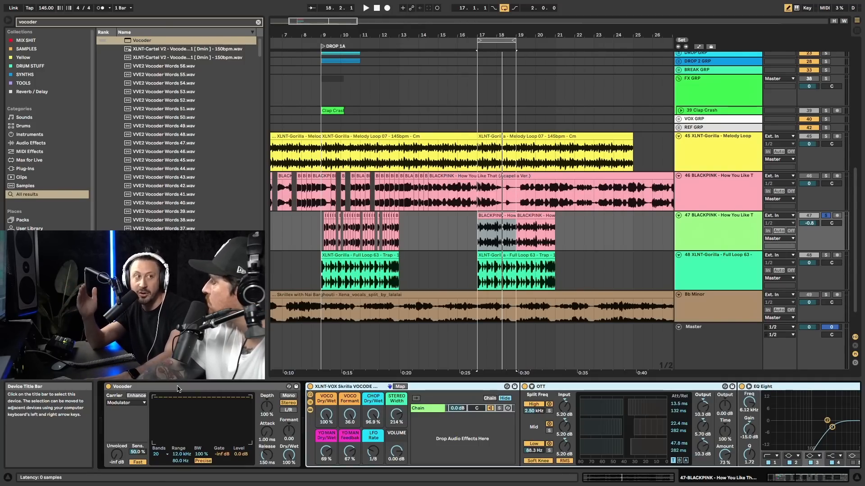
# Play the bar 17 loop and compare the vocal with the Vocoder bypassed and active
pyautogui.press('space')
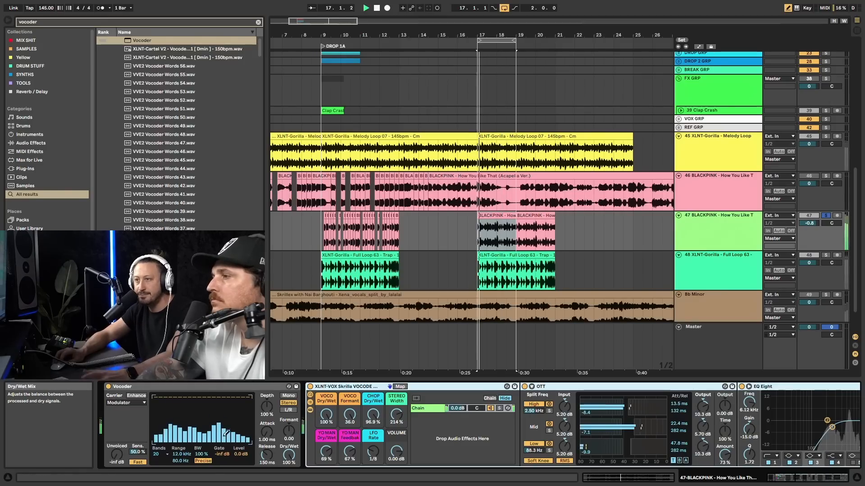
pyautogui.click(109, 387)
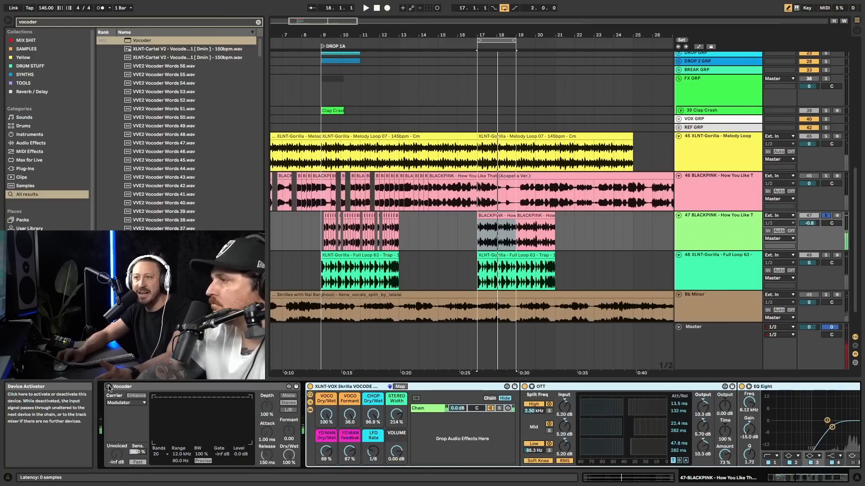
pyautogui.click(108, 387)
pyautogui.click(109, 387)
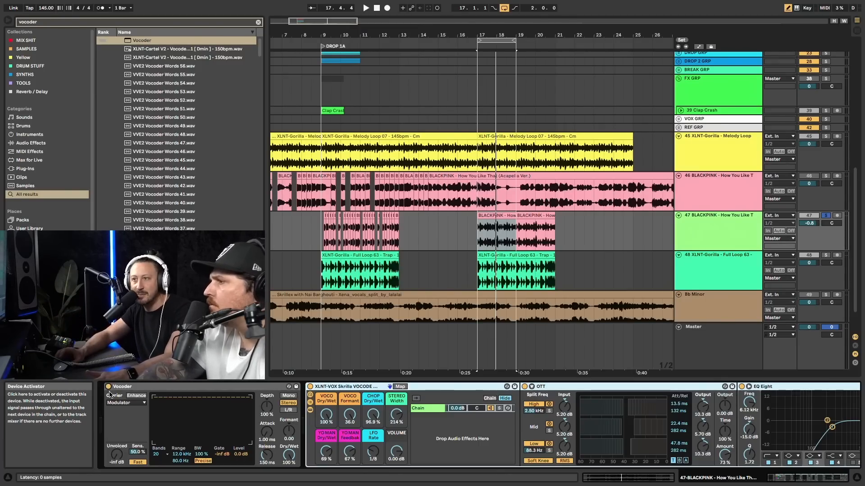
# Try the Vocoder with 4 bands and a formant of -36.0 while playing the loop
pyautogui.click(158, 454)
pyautogui.click(163, 446)
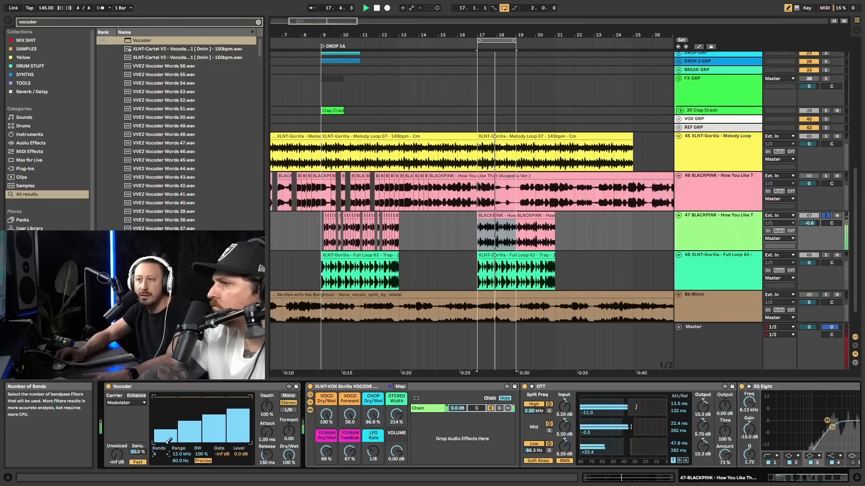
pyautogui.moveTo(191, 411)
pyautogui.mouseDown()
pyautogui.moveTo(191, 422)
pyautogui.moveTo(164, 417)
pyautogui.moveTo(239, 418)
pyautogui.moveTo(216, 413)
pyautogui.moveTo(239, 397)
pyautogui.moveTo(160, 396)
pyautogui.mouseUp()
pyautogui.press('space')
pyautogui.moveTo(297, 433)
pyautogui.mouseDown()
pyautogui.moveTo(296, 446)
pyautogui.moveTo(288, 407)
pyautogui.moveTo(297, 427)
pyautogui.mouseUp()
pyautogui.press('space')
pyautogui.press('space')
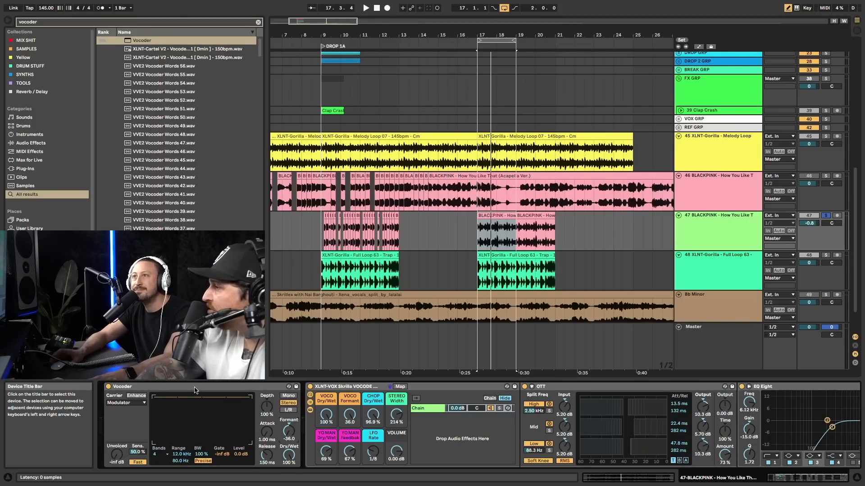
# Set the Vocoder to 40 bands and its formant to 8.20 while auditioning the loop
pyautogui.click(156, 454)
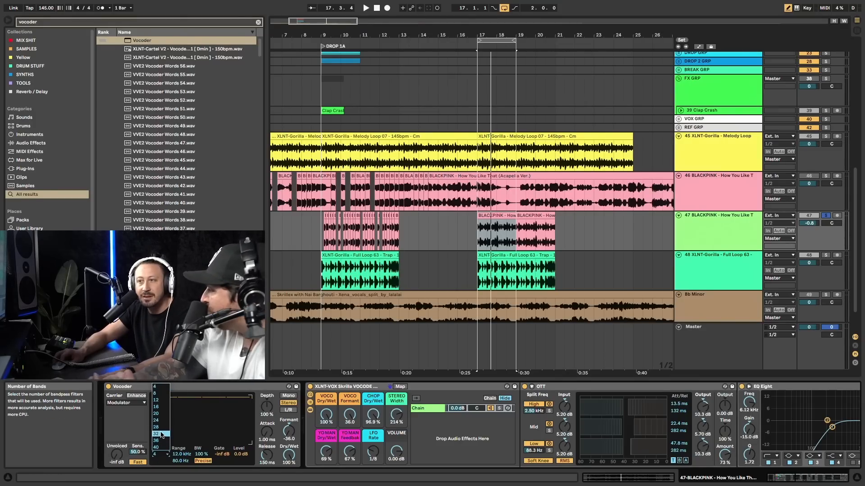
pyautogui.click(160, 447)
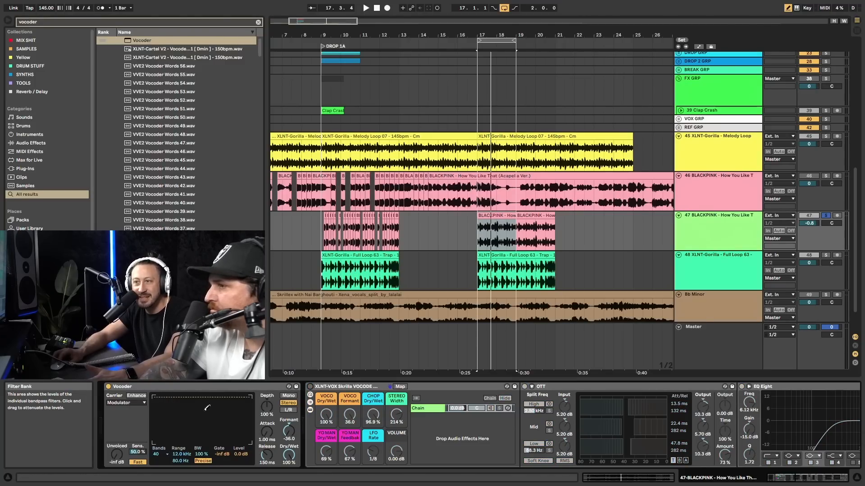
pyautogui.press('space')
pyautogui.moveTo(284, 433); pyautogui.dragTo(284, 392)
pyautogui.press('space')
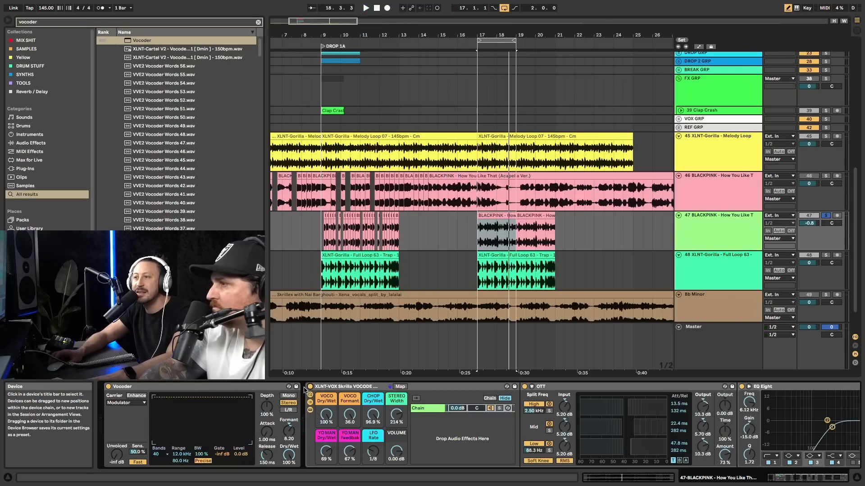
pyautogui.press('space')
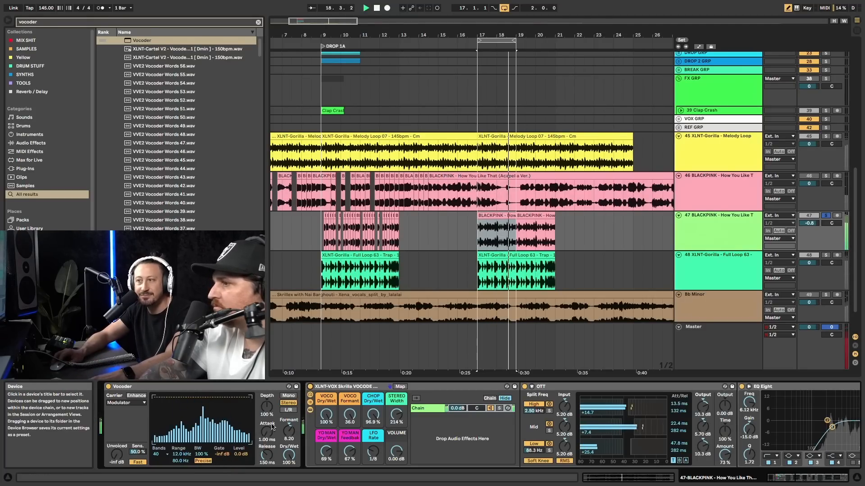
# Stop the loop and lower track 47's Vocoder formant to -3.20
pyautogui.press('space')
pyautogui.moveTo(291, 435); pyautogui.dragTo(290, 445)
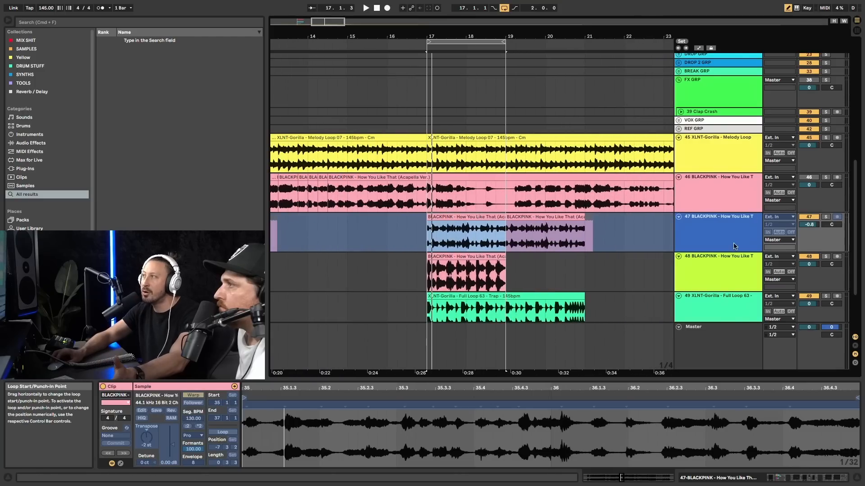
# Unfreeze the BLACKPINK vocal track 47 so its device chain can be edited
pyautogui.click(722, 233)
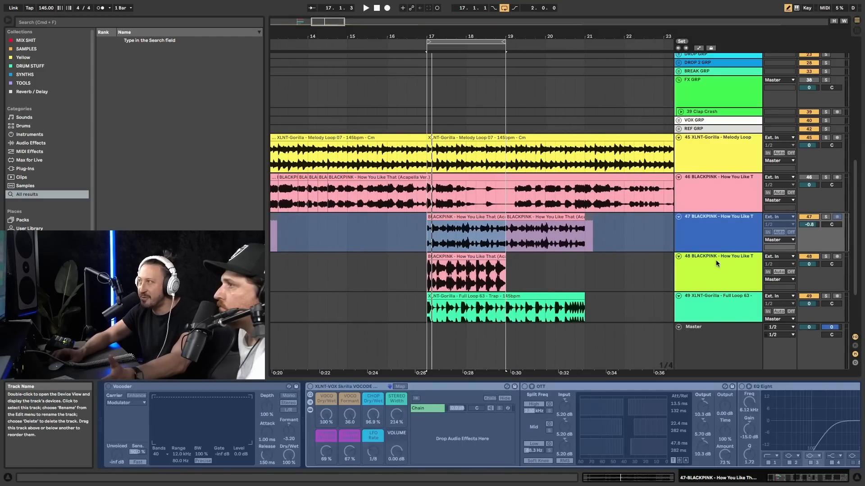
pyautogui.click(712, 279)
pyautogui.click(692, 266)
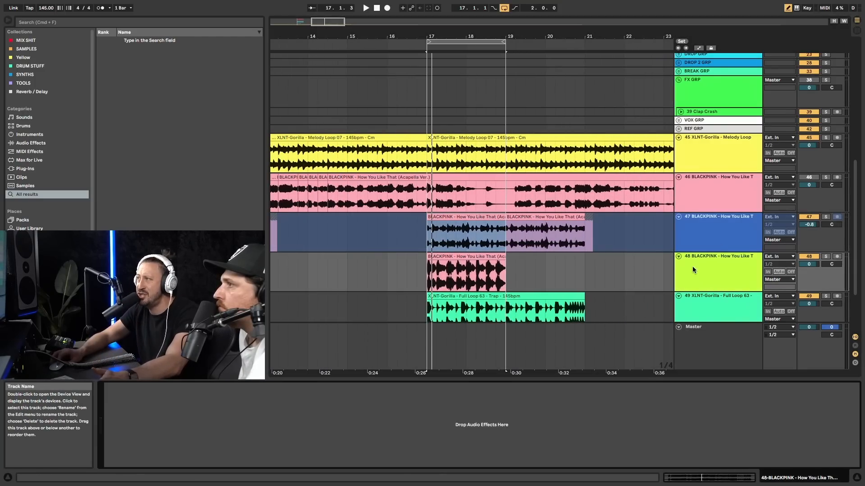
pyautogui.click(726, 217)
pyautogui.rightClick(708, 226)
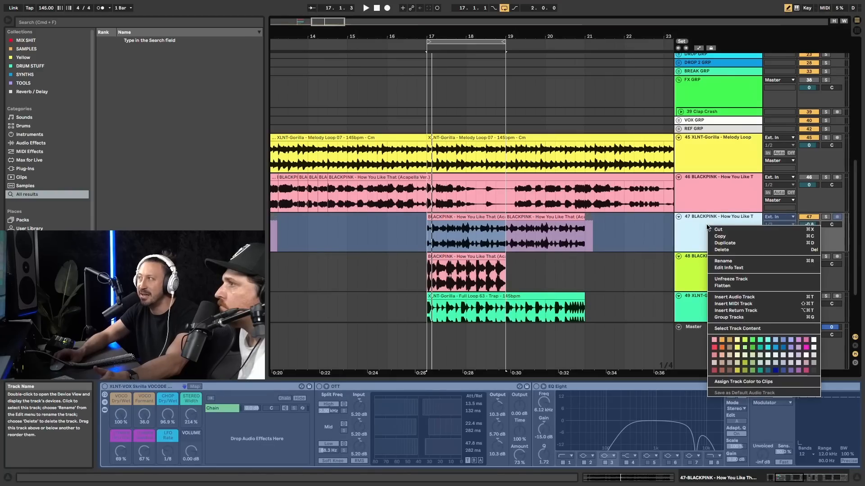
pyautogui.click(734, 280)
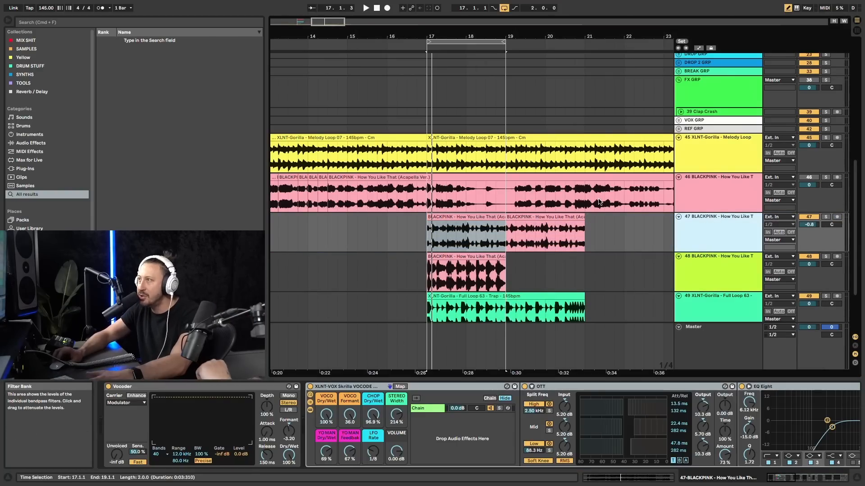
# Solo track 47 and set its Vocoder to a depth of 159 % and a formant of -13.2 while auditioning the loop
pyautogui.click(827, 218)
pyautogui.moveTo(267, 407)
pyautogui.mouseDown()
pyautogui.moveTo(267, 417)
pyautogui.moveTo(267, 389)
pyautogui.mouseUp()
pyautogui.press('space')
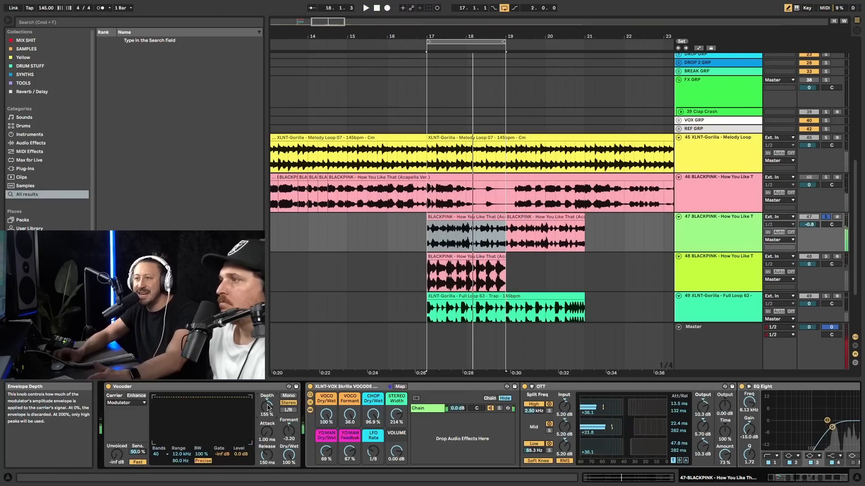
pyautogui.press('space')
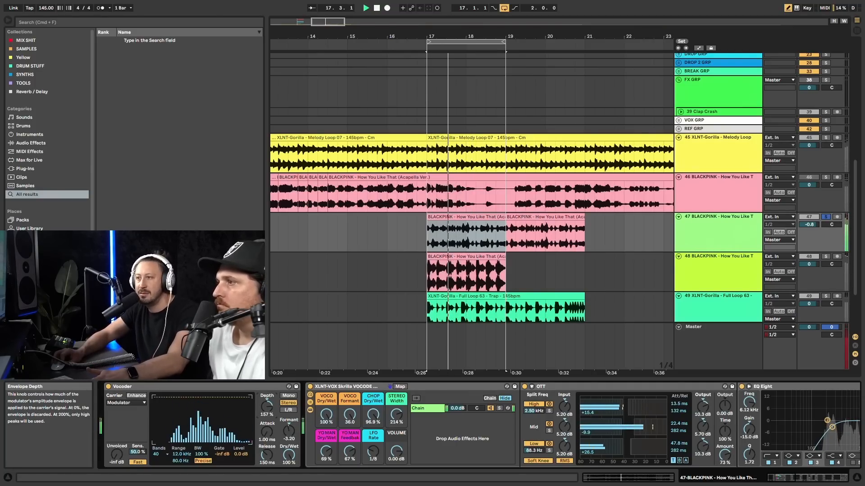
pyautogui.moveTo(267, 408); pyautogui.dragTo(267, 407)
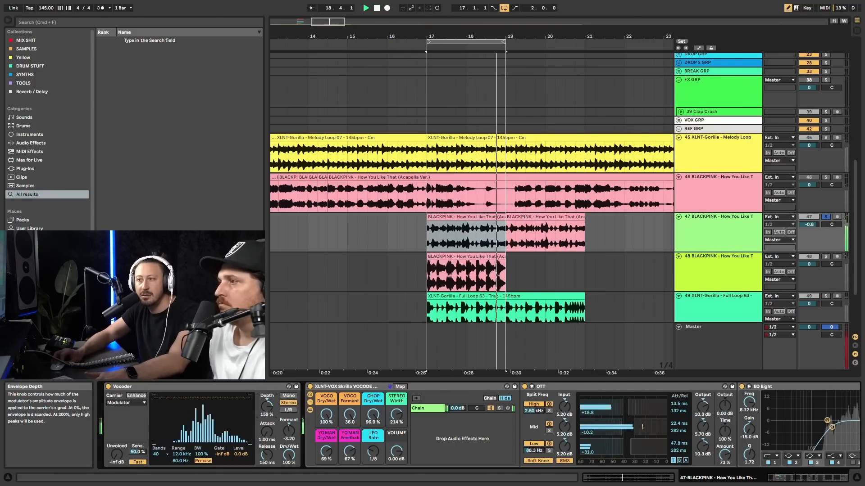
pyautogui.moveTo(285, 434); pyautogui.dragTo(285, 450)
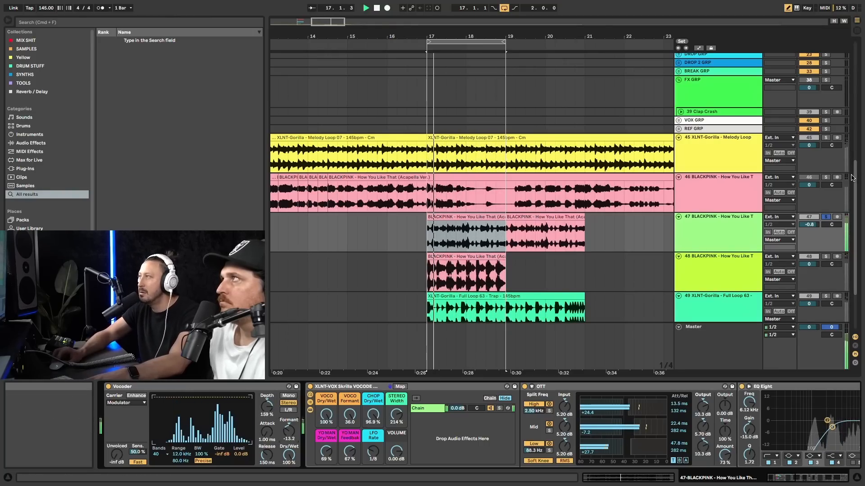
# Unsolo track 47 and raise the vocode chop rack's volume to 4.27 dB against the full mix
pyautogui.click(825, 217)
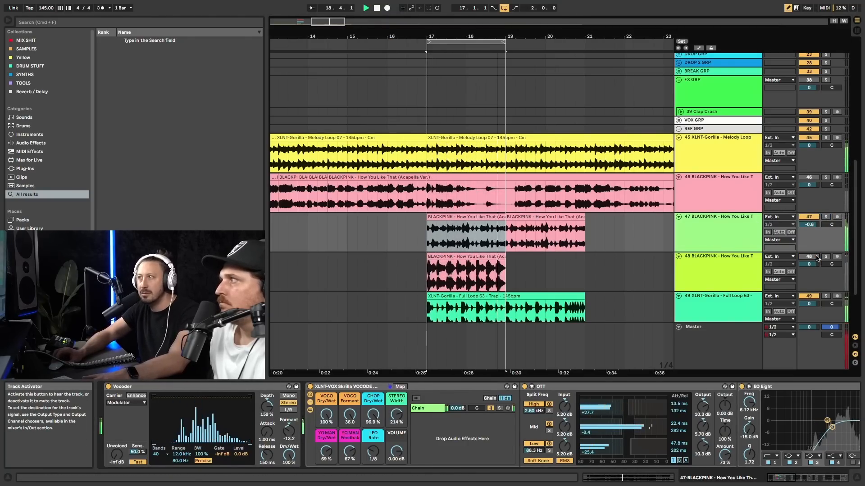
pyautogui.moveTo(397, 452); pyautogui.dragTo(397, 439)
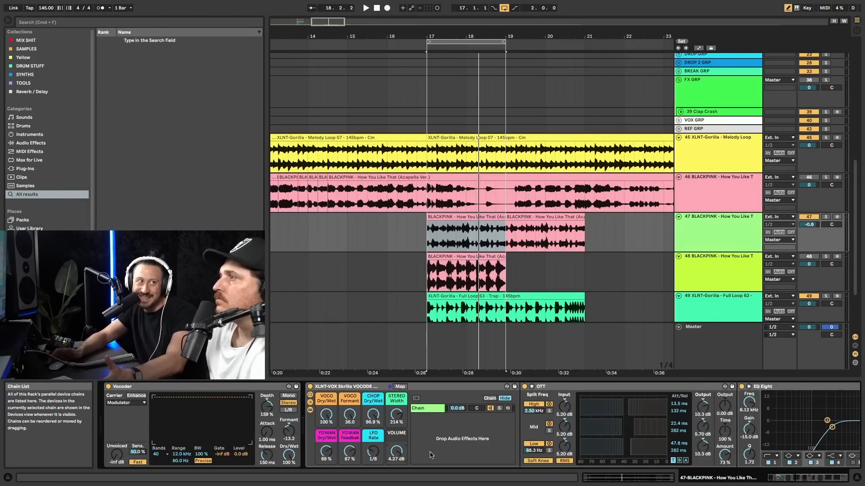
pyautogui.click(305, 414)
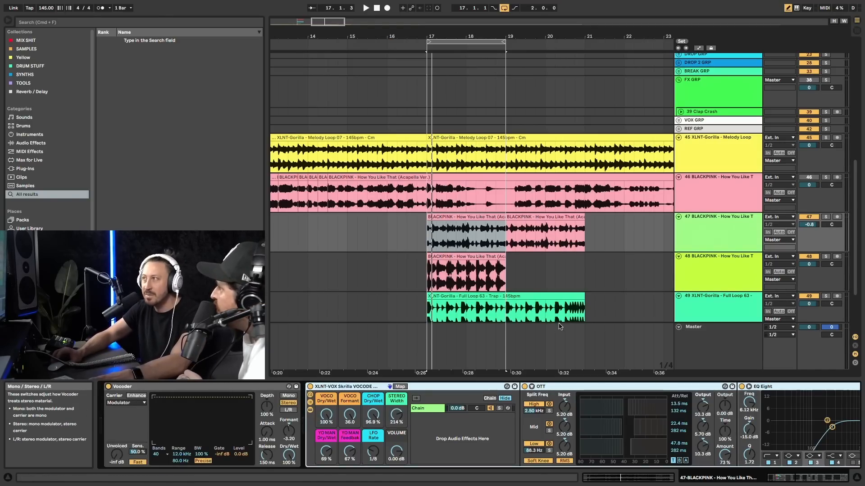
# Insert a MIDI track below vocal track 47 and place the 145 - Cm - Peen - 01 chord clip at bar 17
pyautogui.click(726, 228)
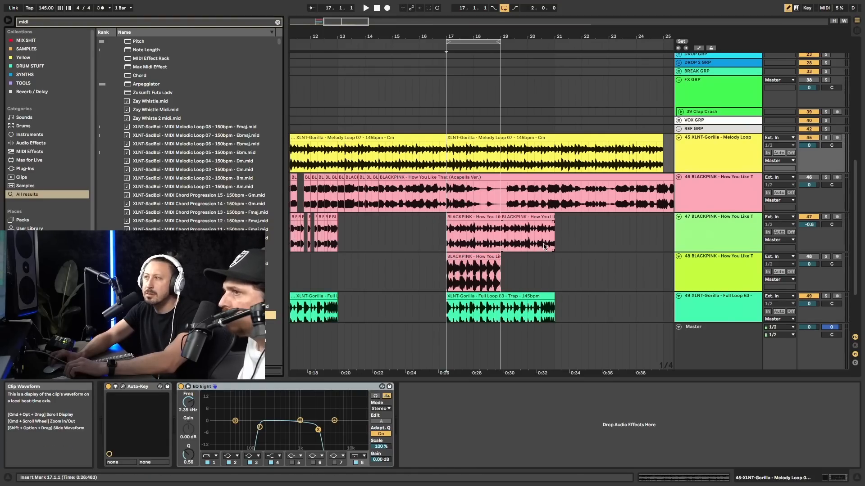
pyautogui.press('super+shift+t')
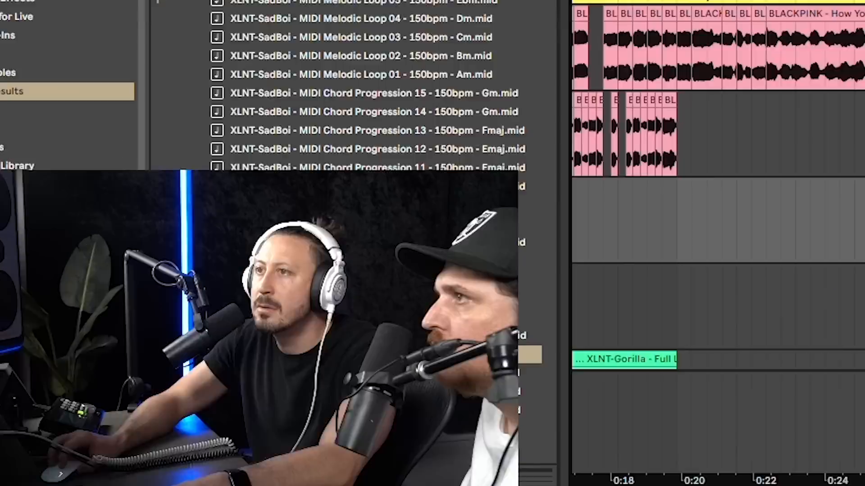
pyautogui.moveTo(171, 315); pyautogui.dragTo(448, 254)
pyautogui.moveTo(339, 229); pyautogui.dragTo(339, 229)
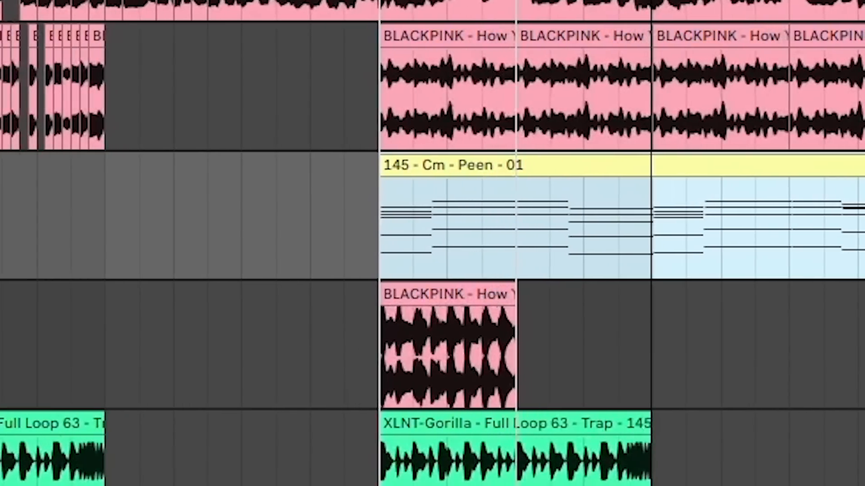
pyautogui.press('+')
pyautogui.press('+')
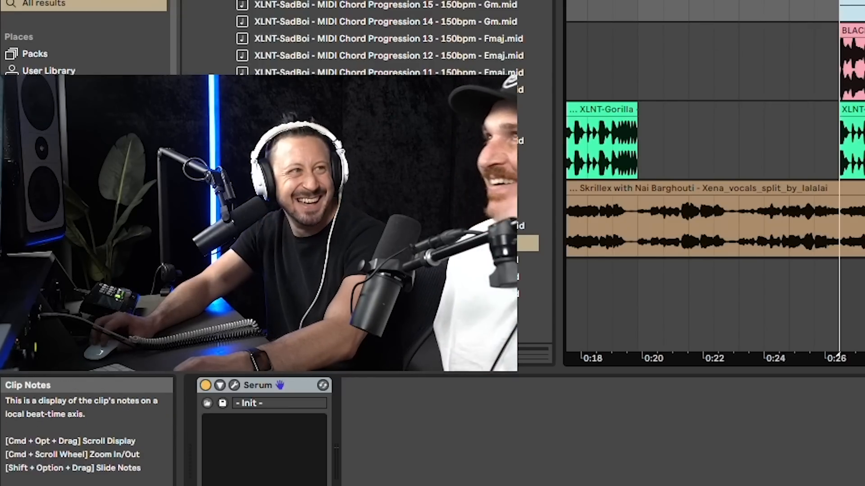
# Examine the device chains of vocal track 47 and the Serum track 48
pyautogui.click(860, 216)
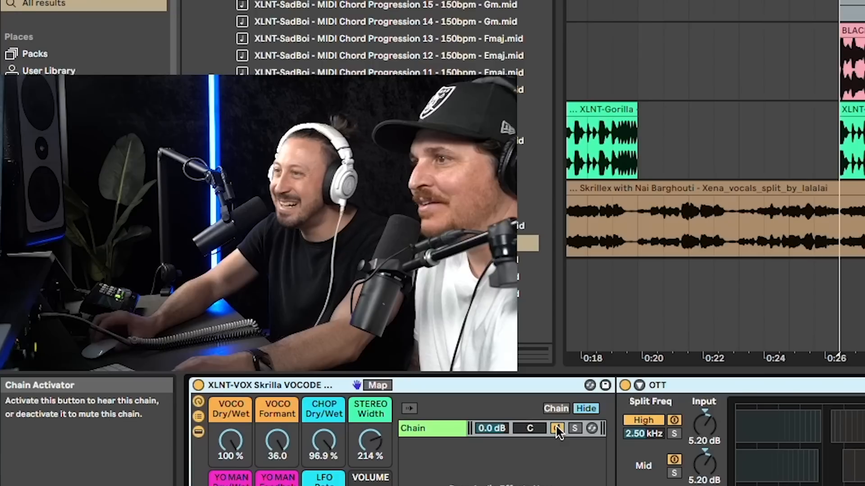
pyautogui.hscroll(-5, 557, 430)
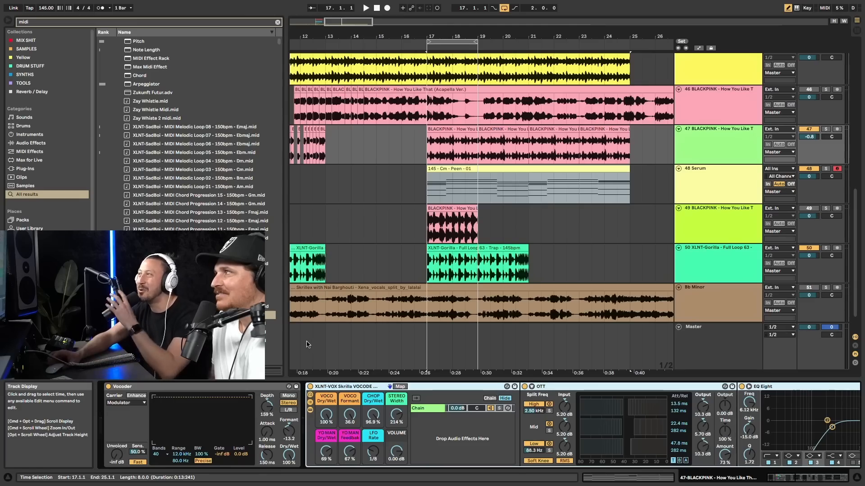
pyautogui.click(713, 179)
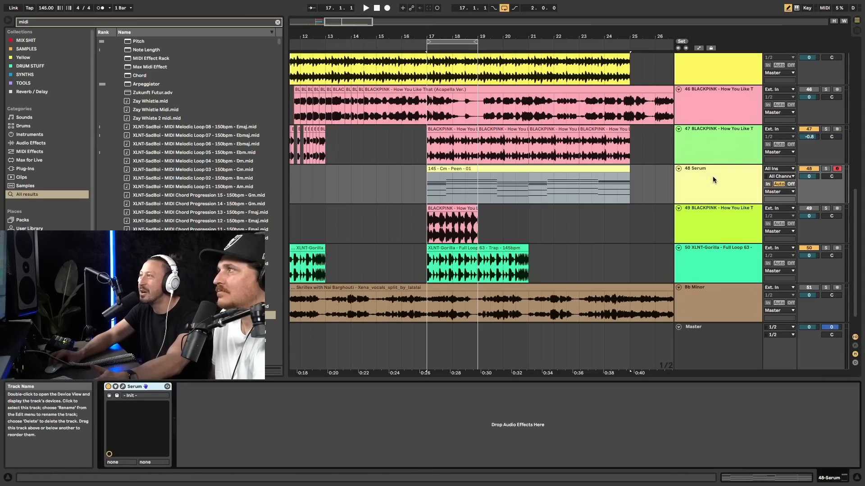
pyautogui.press('Up')
pyautogui.click(721, 179)
pyautogui.click(729, 138)
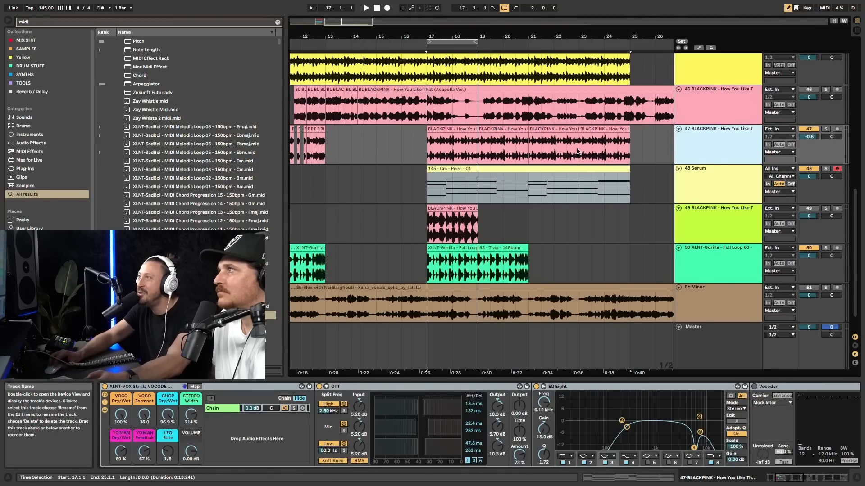
pyautogui.click(706, 181)
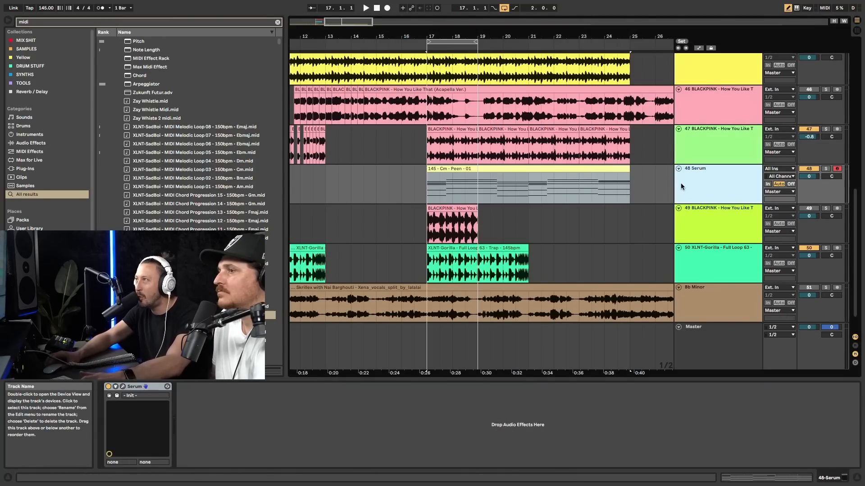
# Set the carrier of track 47's Vocoder to External with audio from 48-Serum
pyautogui.press('Up')
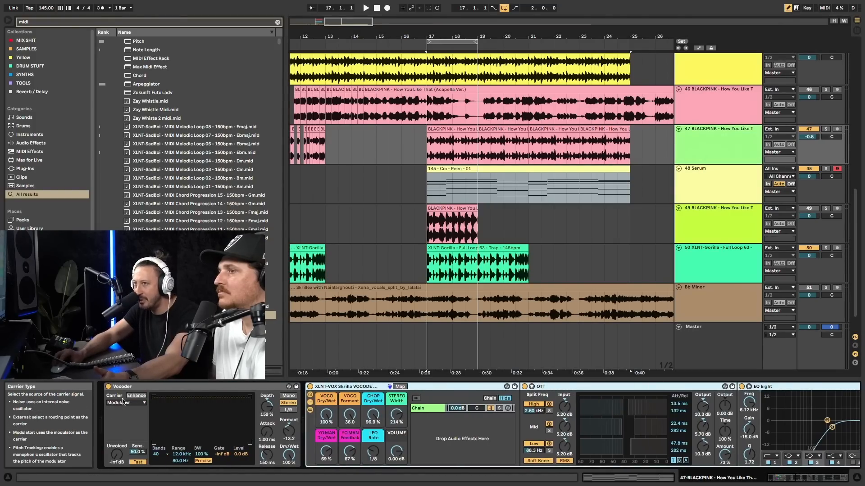
pyautogui.click(119, 403)
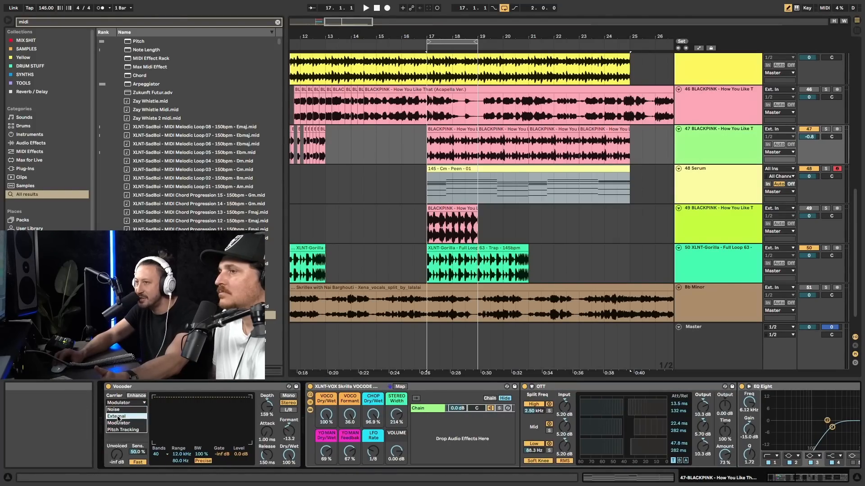
pyautogui.click(118, 417)
pyautogui.click(120, 416)
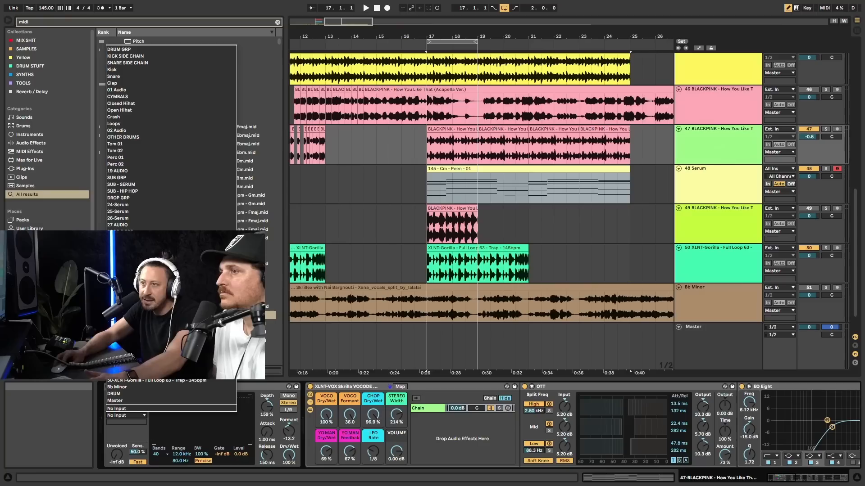
pyautogui.click(118, 367)
# Solo track 47, start playback and extend the loop from bar 17 to bar 25
pyautogui.press('s')
pyautogui.press('space')
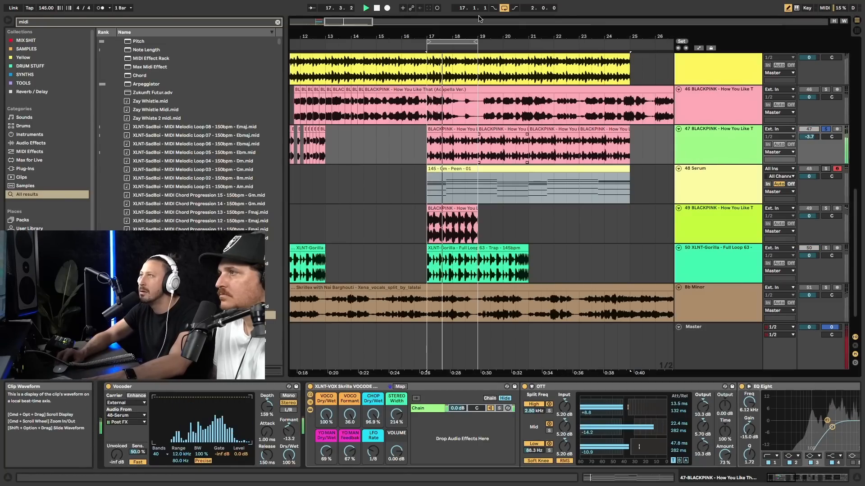
pyautogui.moveTo(477, 41); pyautogui.dragTo(629, 42)
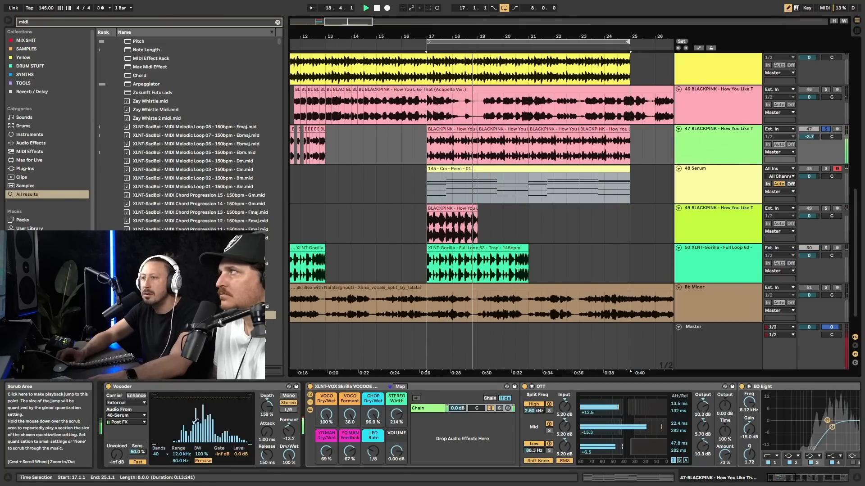
# Reset the Vocoder's depth to 100 % and its formant to 0.00, and play the loop
pyautogui.click(267, 407)
pyautogui.press('Delete')
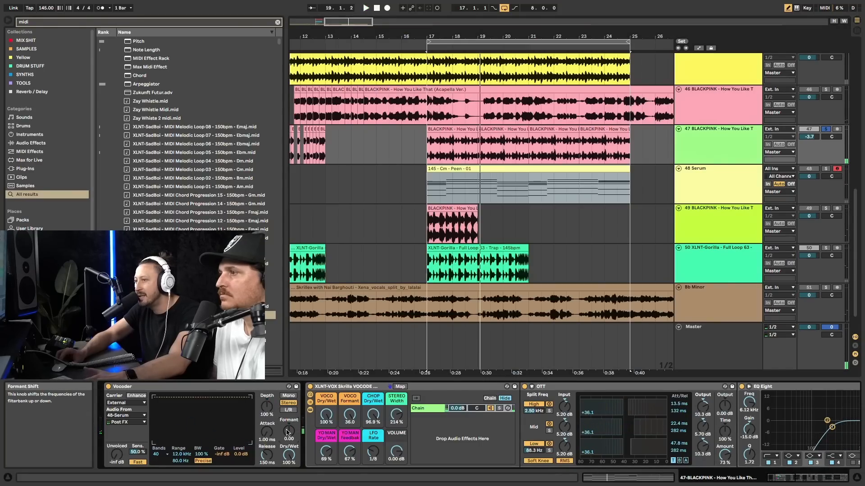
pyautogui.press('space')
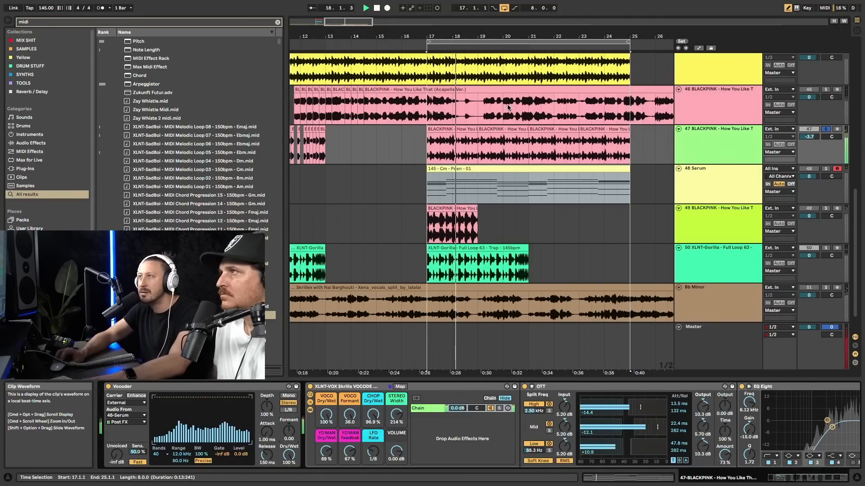
# Bypass the vocode chop rack, OTT and EQ Eight on track 47 to hear the Vocoder alone
pyautogui.moveTo(481, 36); pyautogui.dragTo(481, 56)
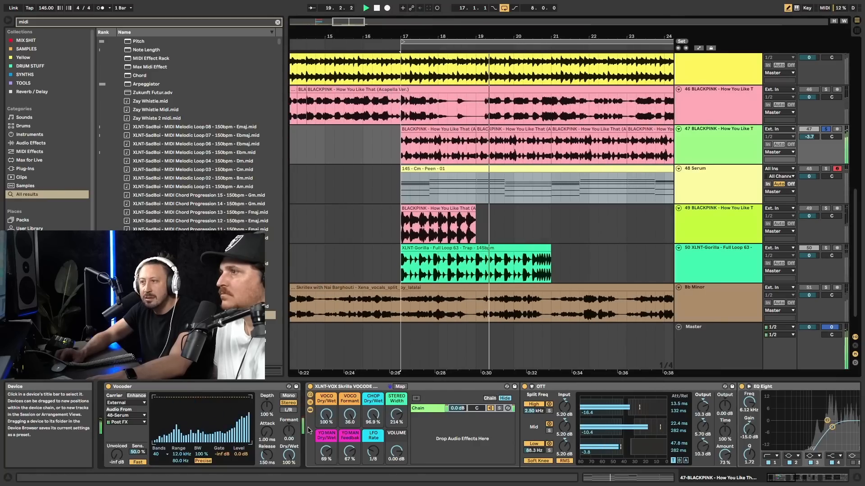
pyautogui.click(310, 387)
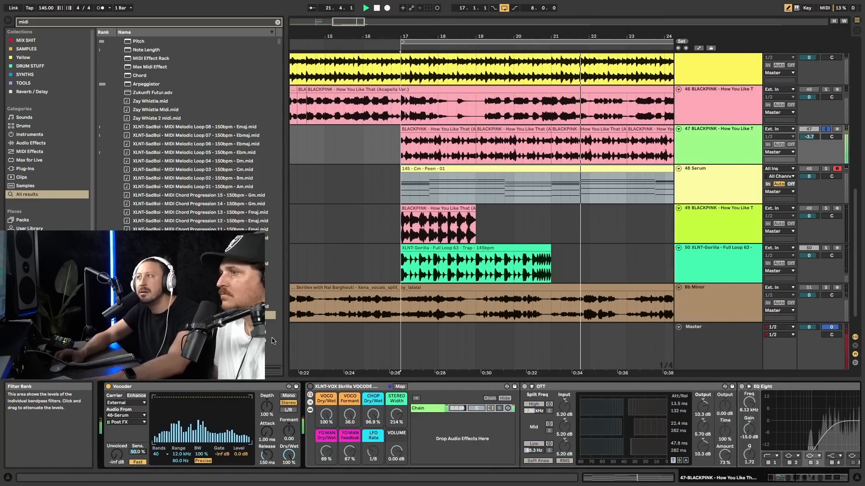
pyautogui.moveTo(452, 36); pyautogui.dragTo(453, 20)
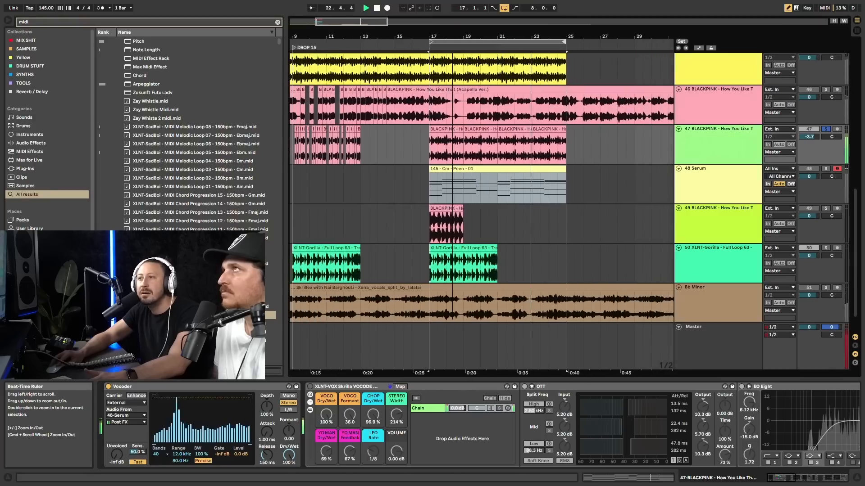
# Set the chop rack's VOCO and YO MAN Dry/Wet macros to 0 % and CHOP Dry/Wet to 67.7 % during playback
pyautogui.moveTo(372, 460)
pyautogui.mouseDown()
pyautogui.moveTo(372, 448)
pyautogui.moveTo(372, 466)
pyautogui.mouseUp()
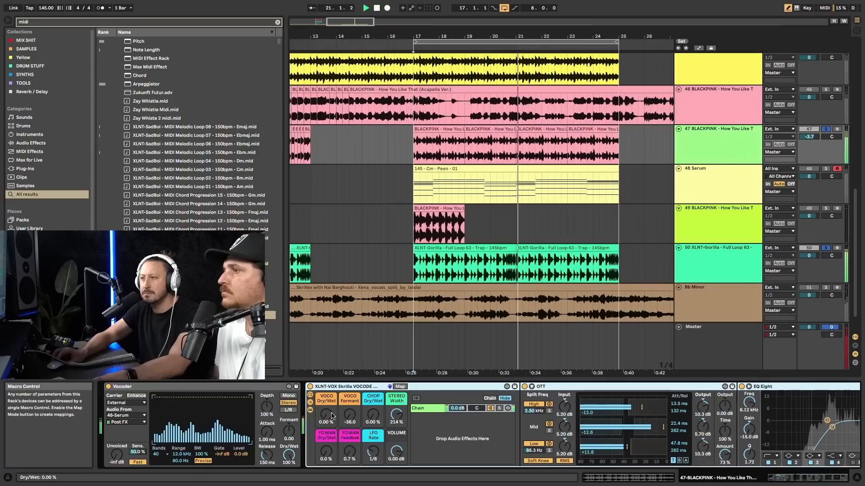
pyautogui.moveTo(373, 415); pyautogui.dragTo(373, 391)
pyautogui.press('space')
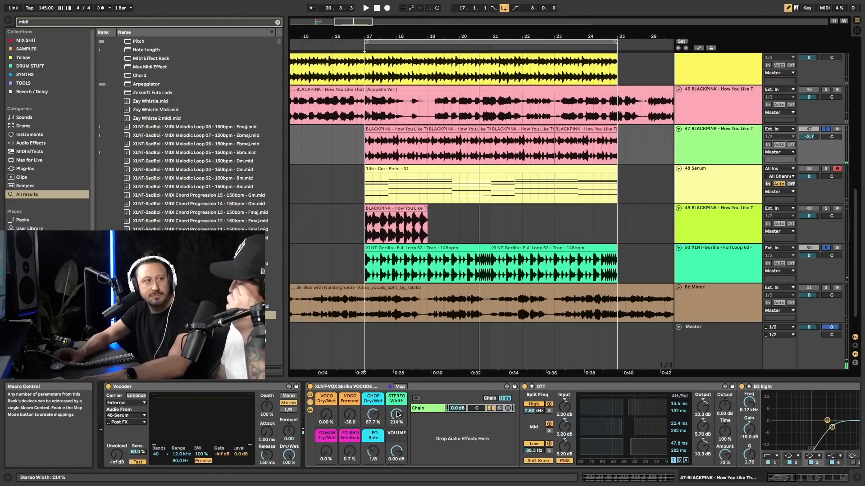
# Open Serum on track 48 and change oscillator A's wavetable position from the sine to the saw shape
pyautogui.click(730, 179)
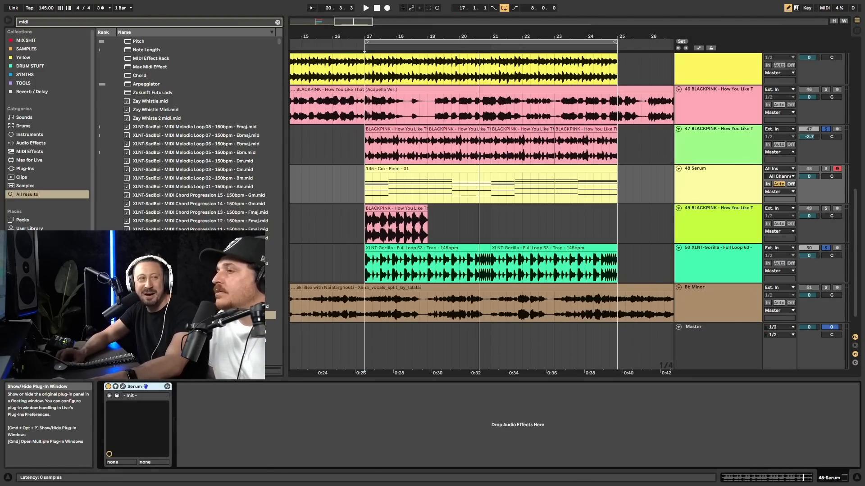
pyautogui.click(123, 387)
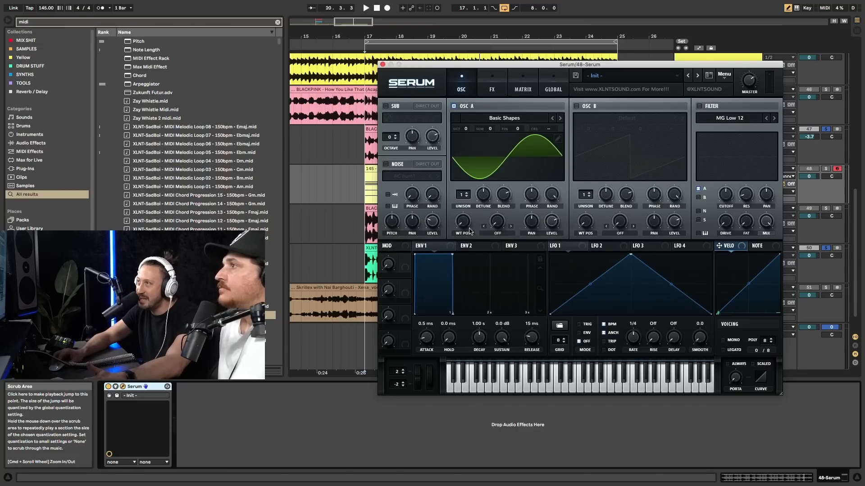
pyautogui.moveTo(462, 212); pyautogui.dragTo(473, 183)
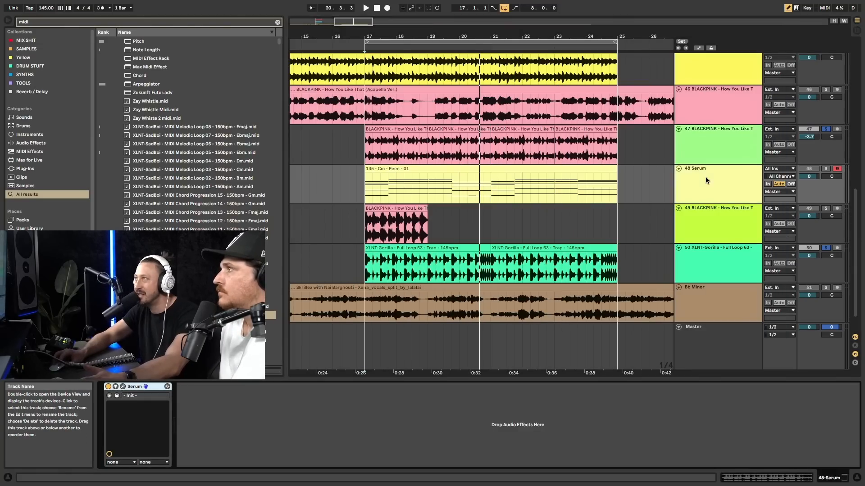
# Play the loop and set the offset of the Auto Pan on track 47 to 360°
pyautogui.click(706, 147)
pyautogui.hscroll(15, 721, 428)
pyautogui.press('space')
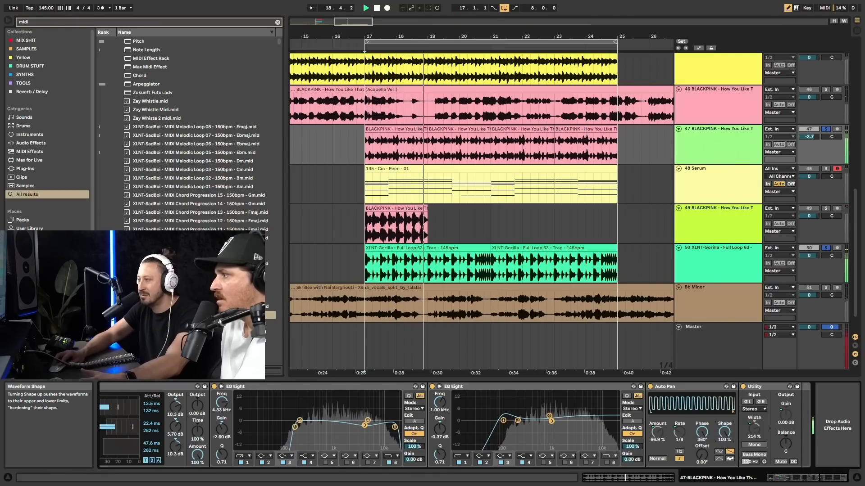
pyautogui.moveTo(702, 455); pyautogui.dragTo(702, 398)
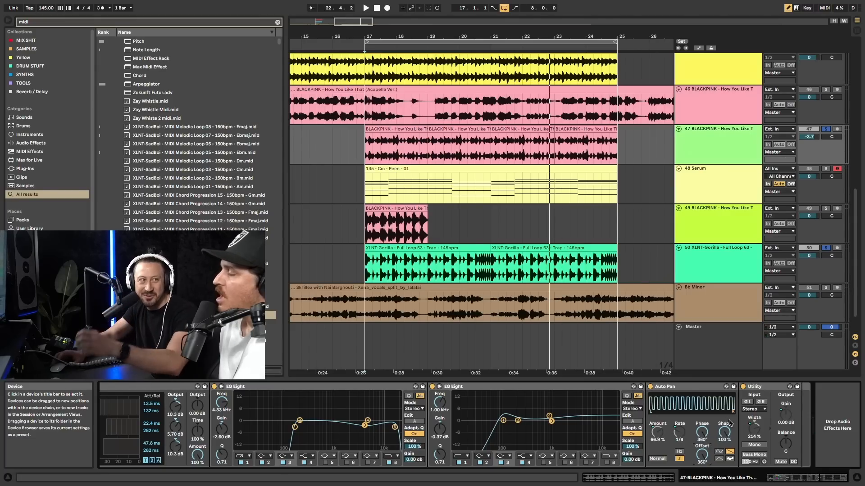
pyautogui.press('space')
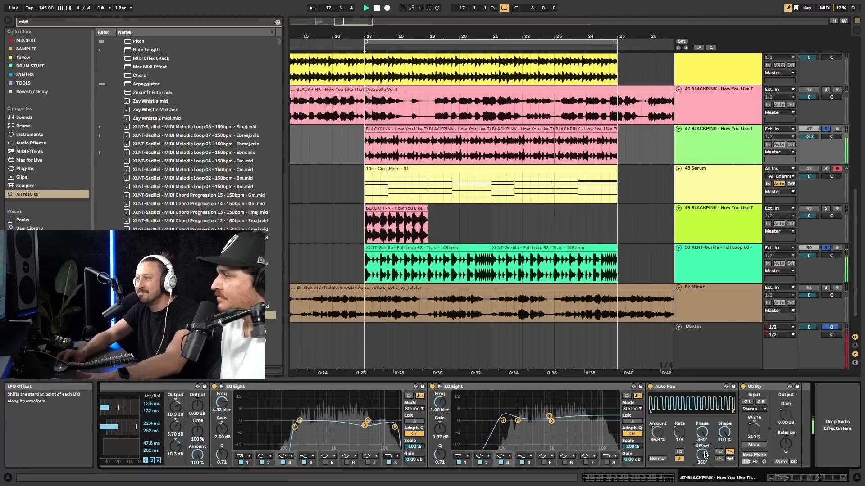
# Audition Auto Pan with another waveform at 0 % shape, and settle on a 214° offset, sine waveform and 100 % shape
pyautogui.moveTo(725, 433); pyautogui.dragTo(715, 458)
pyautogui.click(718, 458)
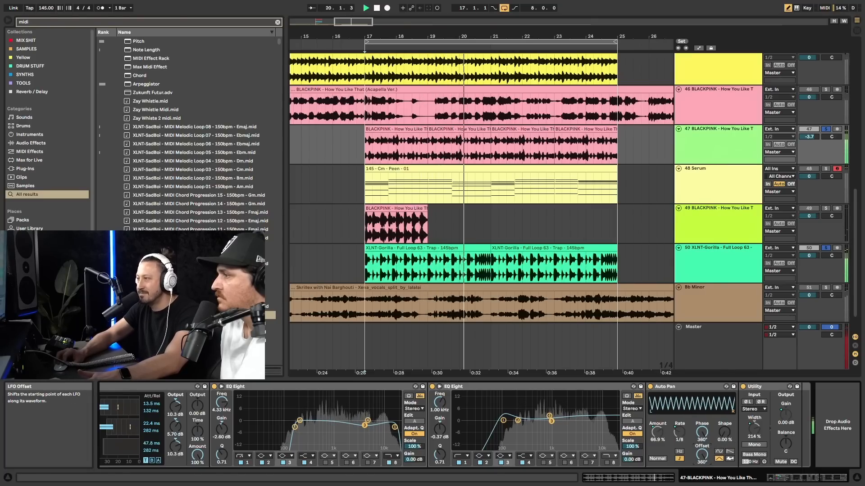
pyautogui.moveTo(702, 455)
pyautogui.mouseDown()
pyautogui.moveTo(702, 481)
pyautogui.moveTo(701, 454)
pyautogui.mouseUp()
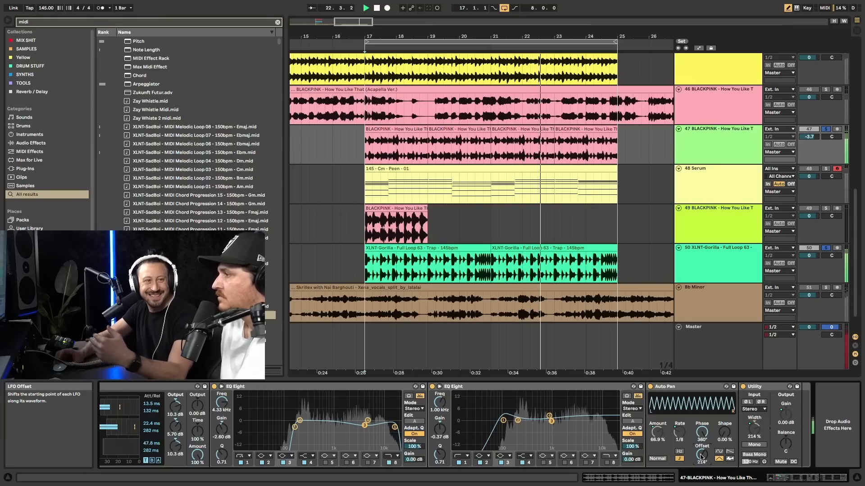
pyautogui.moveTo(724, 432); pyautogui.dragTo(724, 408)
pyautogui.press('space')
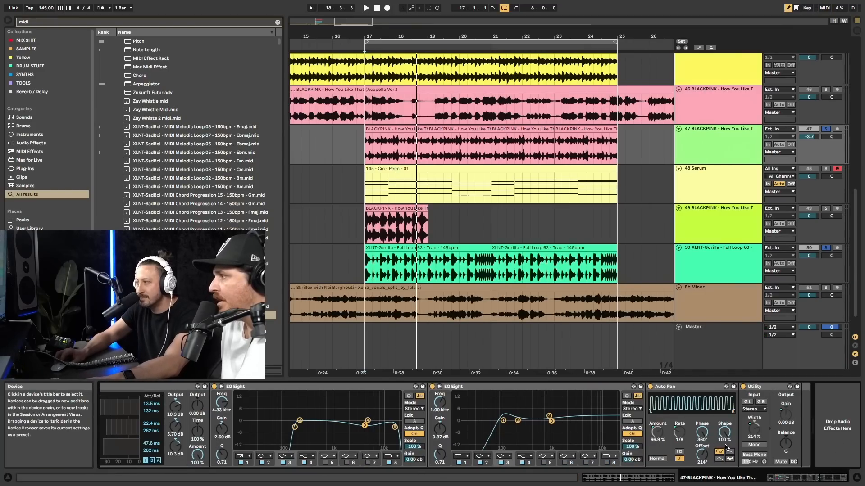
# Set the chop rack's CHOP Dry/Wet macro to 100 % and play the loop while checking the Auto Pan
pyautogui.hscroll(-6, 405, 424)
pyautogui.press('space')
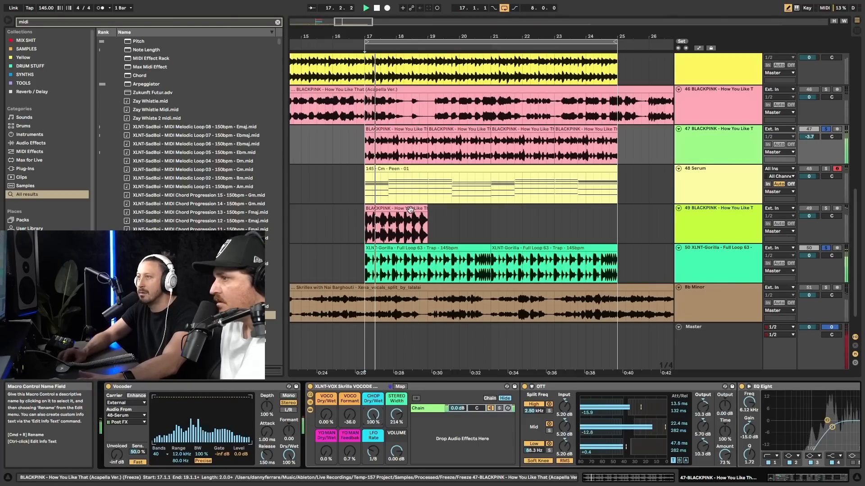
pyautogui.hscroll(10, 737, 443)
pyautogui.hscroll(6, 737, 443)
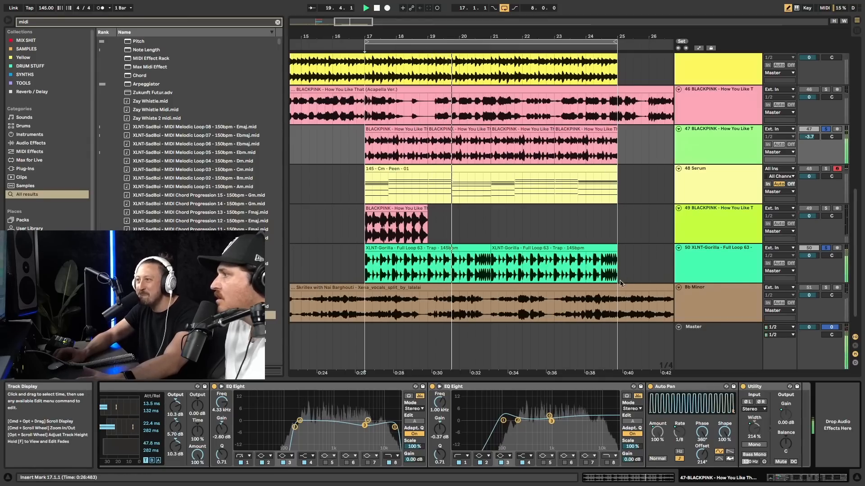
# Set the Vocoder's depth to 139 % and formant to 10.0 and the chop rack's VOLUME to 1.17 dB, and stop playback
pyautogui.hscroll(-8, 540, 436)
pyautogui.hscroll(-5, 540, 436)
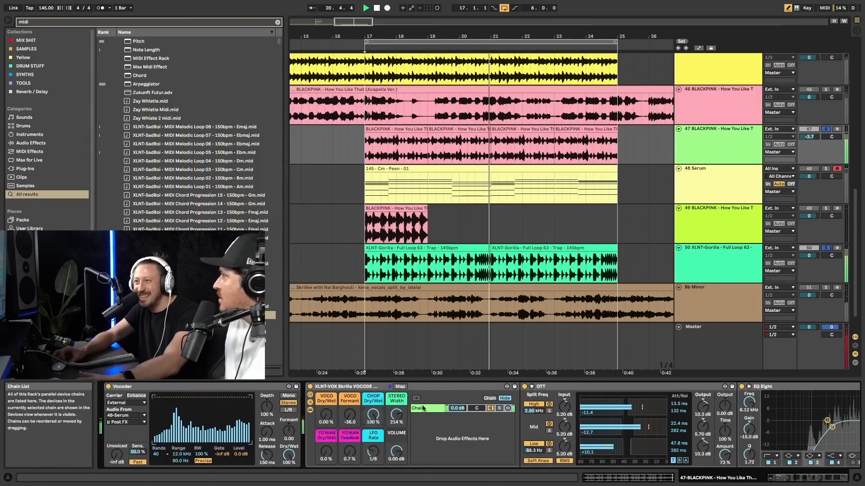
pyautogui.press('space')
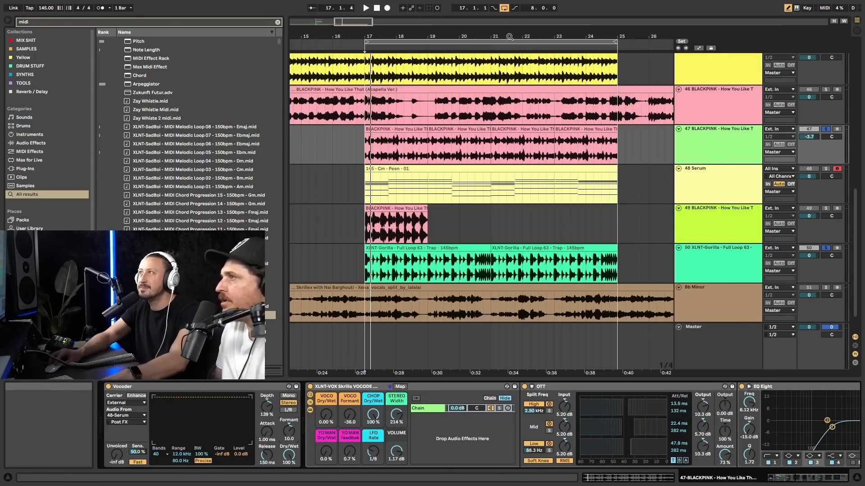
pyautogui.scroll(-3, 491, 154)
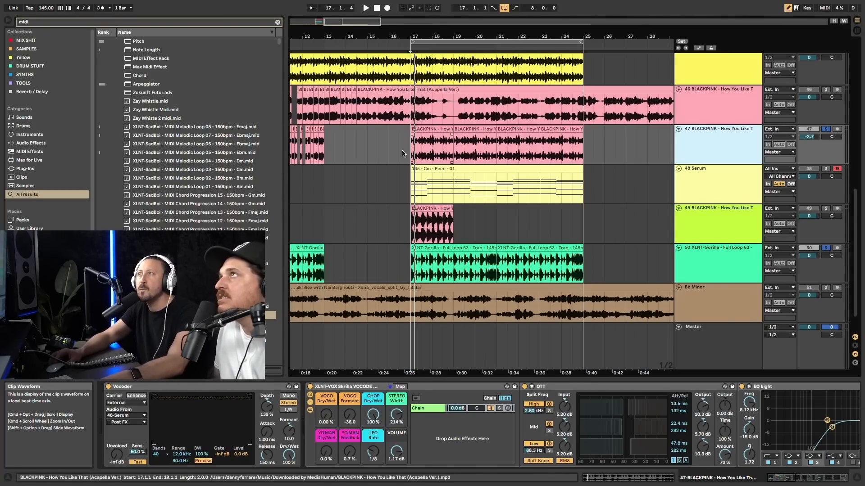
pyautogui.moveTo(494, 31); pyautogui.dragTo(495, 34)
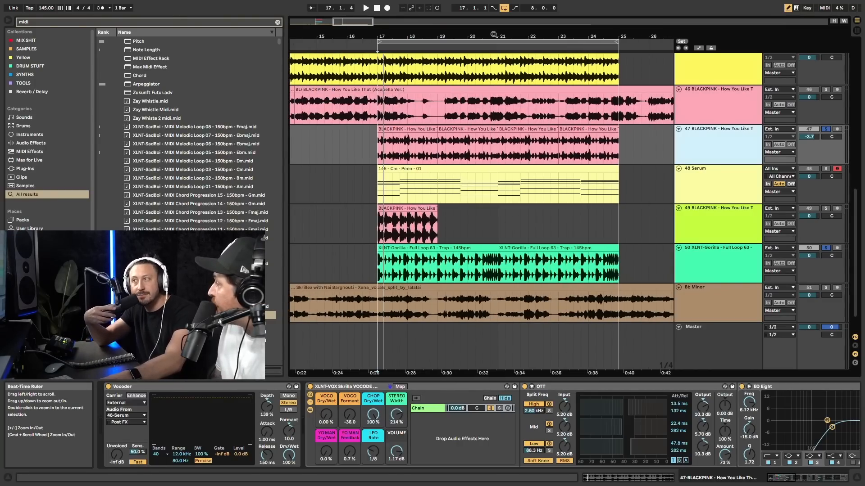
pyautogui.moveTo(500, 4)
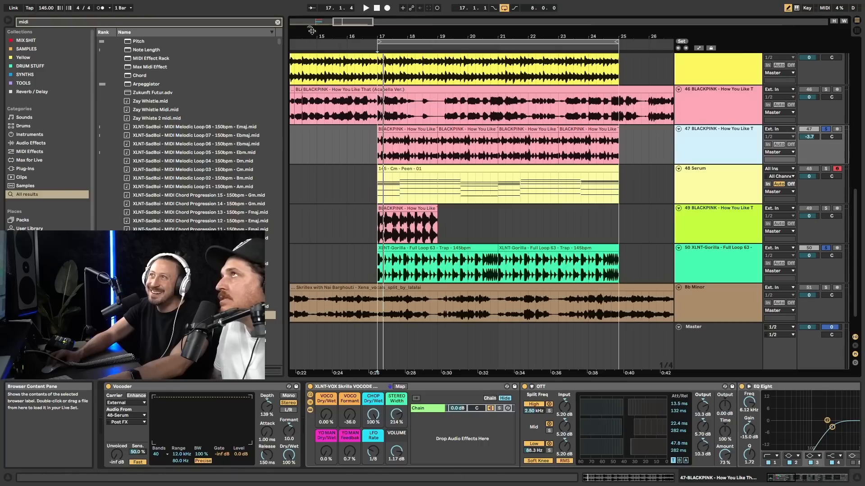
# Browse to the XLNT-Gorilla Melodic Loops folder and preview Vocal Chop Loop 01 - 128bpm - Am
pyautogui.click(70, 121)
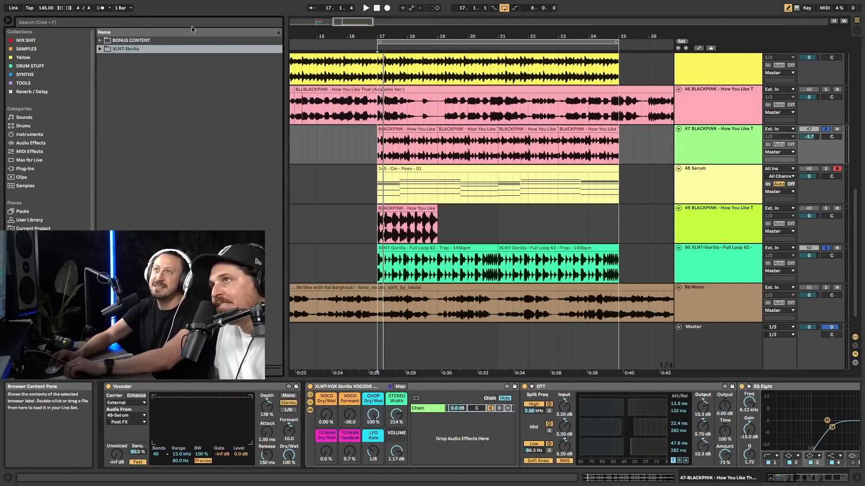
pyautogui.doubleClick(126, 49)
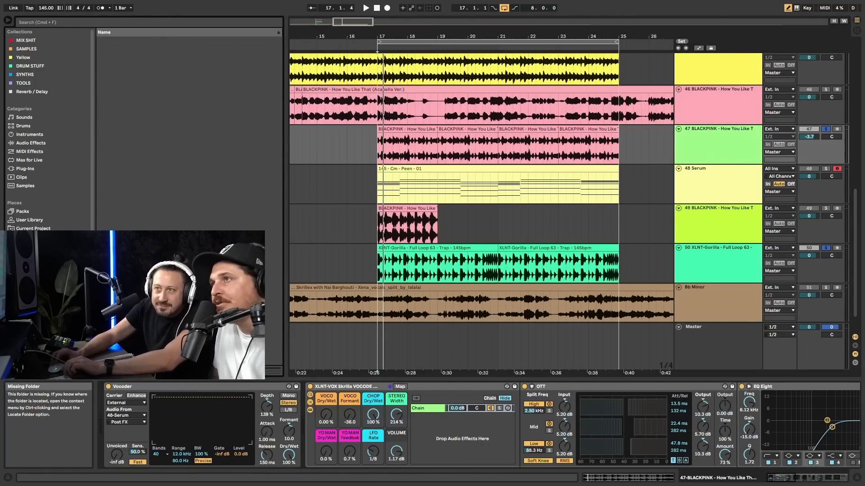
pyautogui.press('Right')
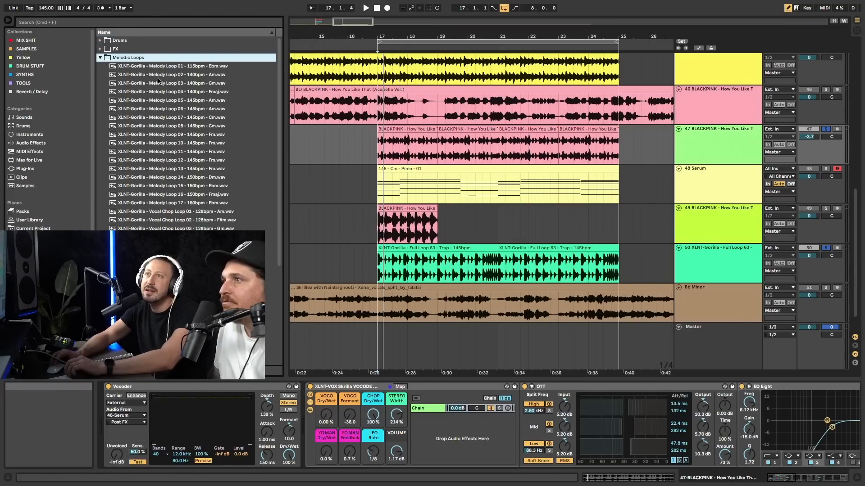
pyautogui.click(184, 215)
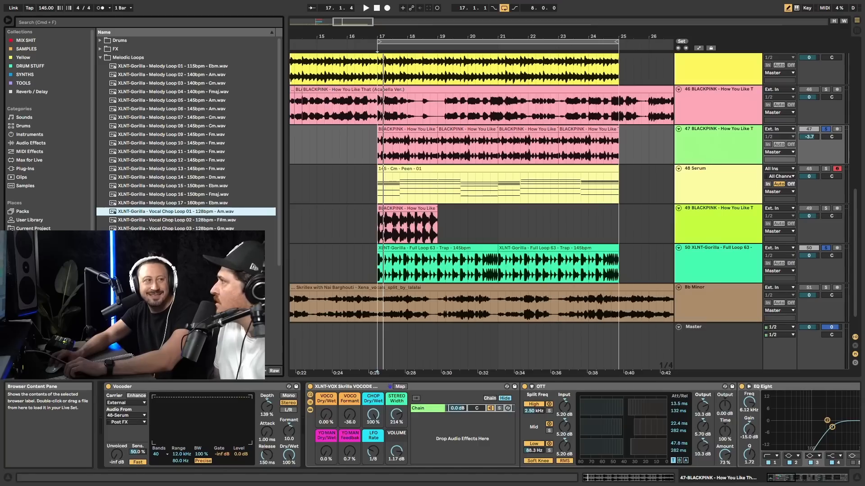
# Preview more XLNT-Gorilla vocal loops, including Vocal Chop Loop 16 - 150bpm - Gm
pyautogui.click(184, 280)
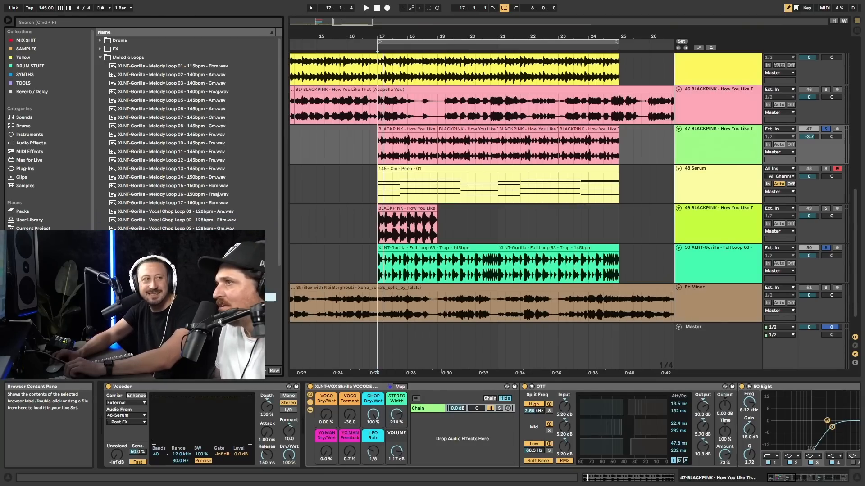
pyautogui.scroll(-3, 180, 130)
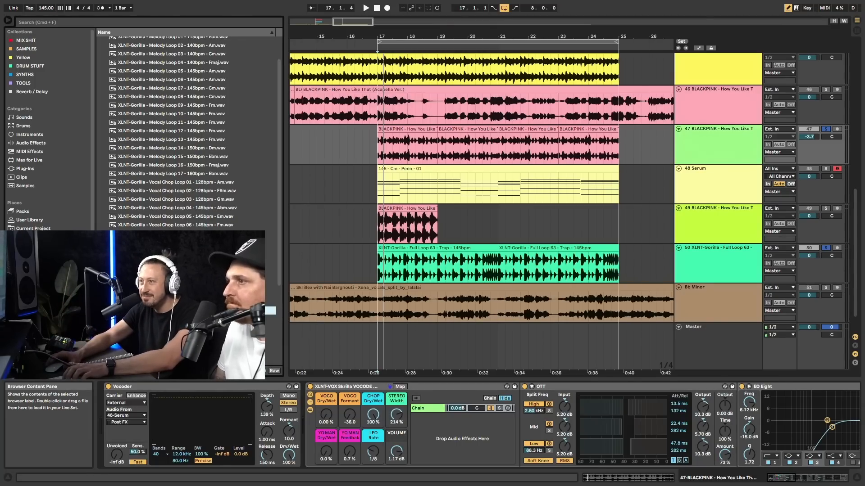
pyautogui.scroll(-5, 186, 135)
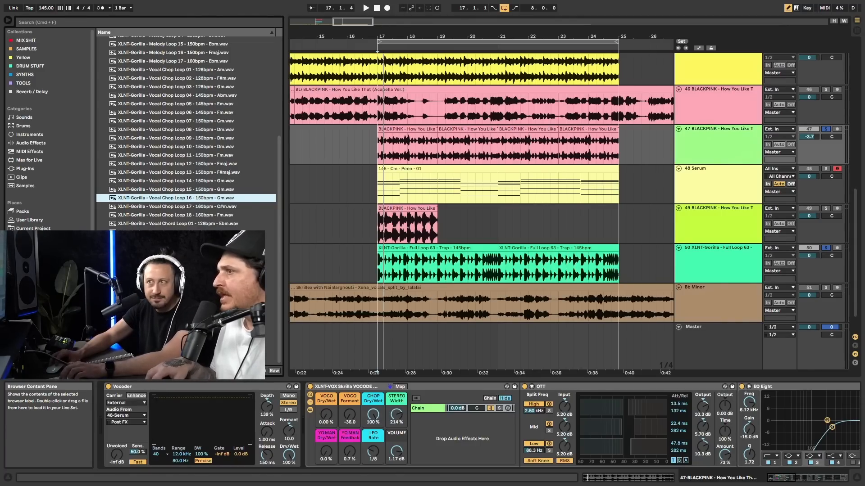
pyautogui.click(186, 267)
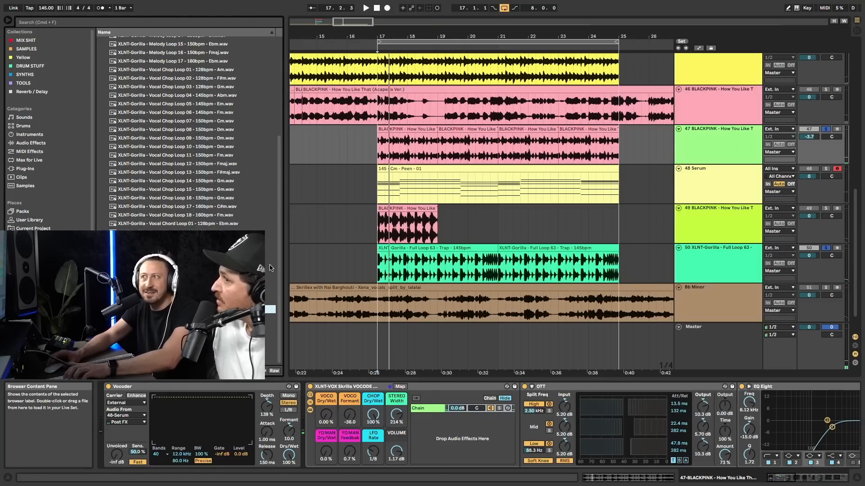
# Play the loop, lower the Vocoder's depth to 101 % and its formant to 1.20, and stop playback
pyautogui.press('space')
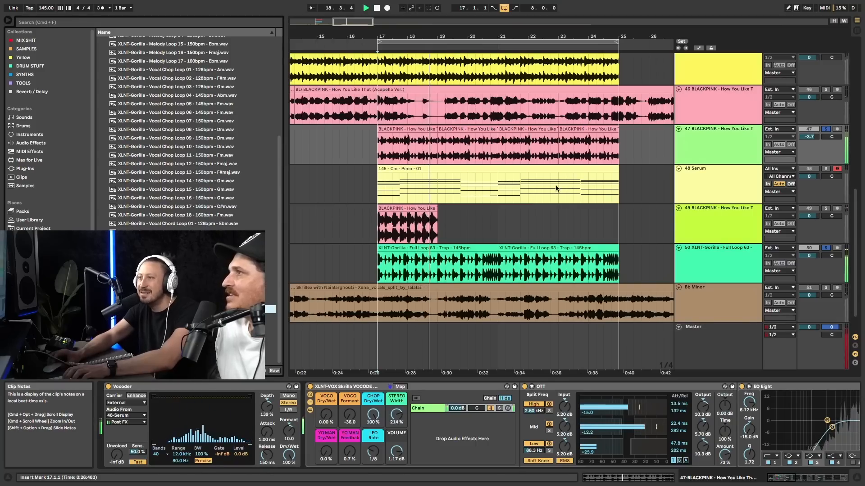
pyautogui.moveTo(266, 406); pyautogui.dragTo(289, 453)
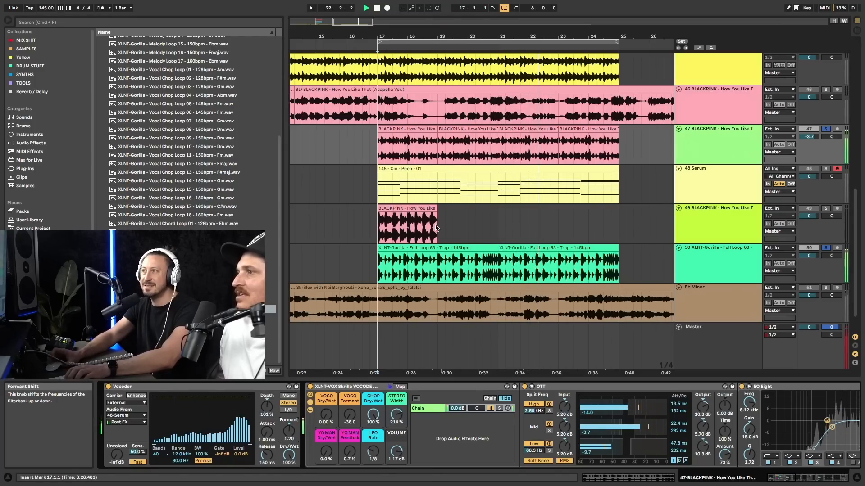
pyautogui.press('space')
# Duplicate the lowest notes of the Serum chord clip one octave down and play the result
pyautogui.doubleClick(469, 170)
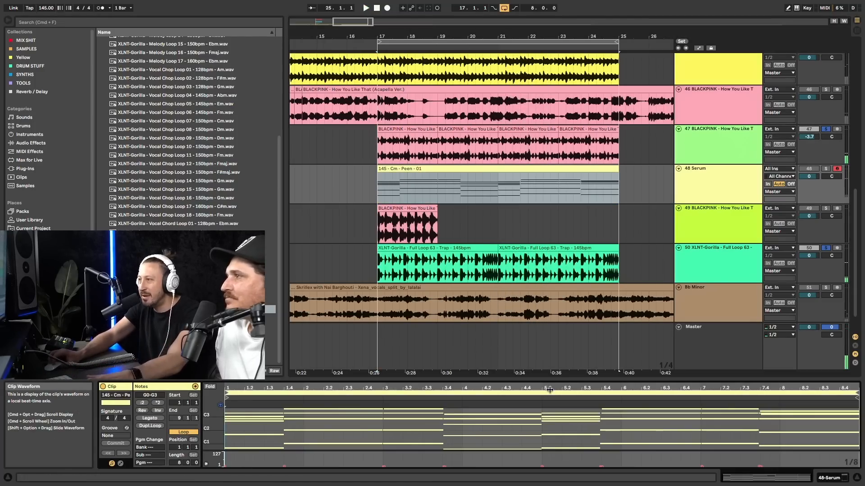
pyautogui.press('super+alt+e')
pyautogui.moveTo(249, 381); pyautogui.dragTo(837, 417)
pyautogui.press('super+c')
pyautogui.press('super+v')
pyautogui.hotkey('shift', 'Down')
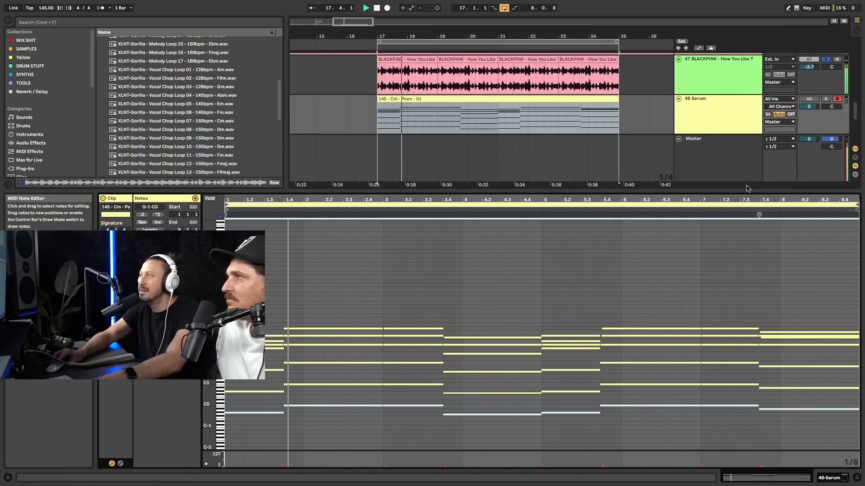
pyautogui.press('super+alt+l')
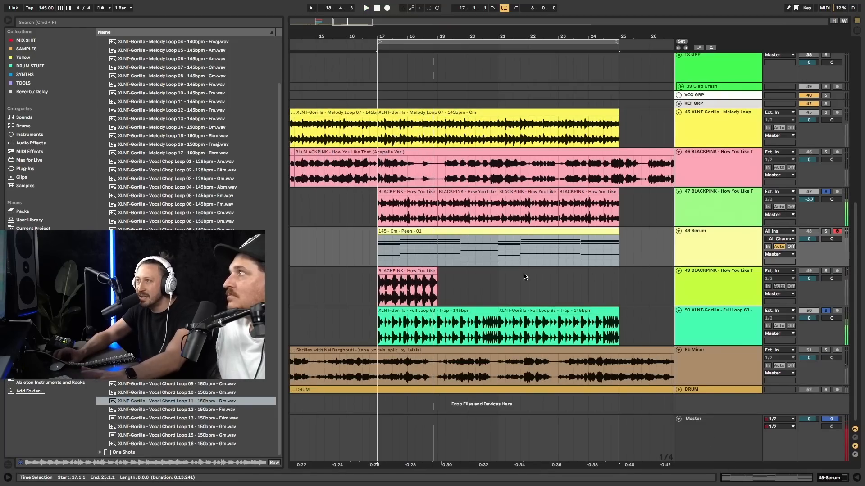
# Set Serum's oscillator A on track 48 to 5 unison voices, adjust its detune, and hear it in the loop
pyautogui.doubleClick(692, 242)
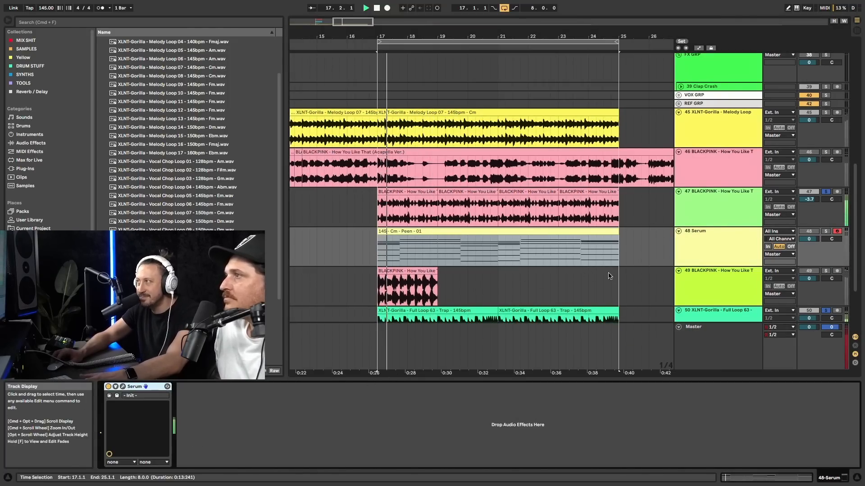
pyautogui.scroll(-3, 562, 271)
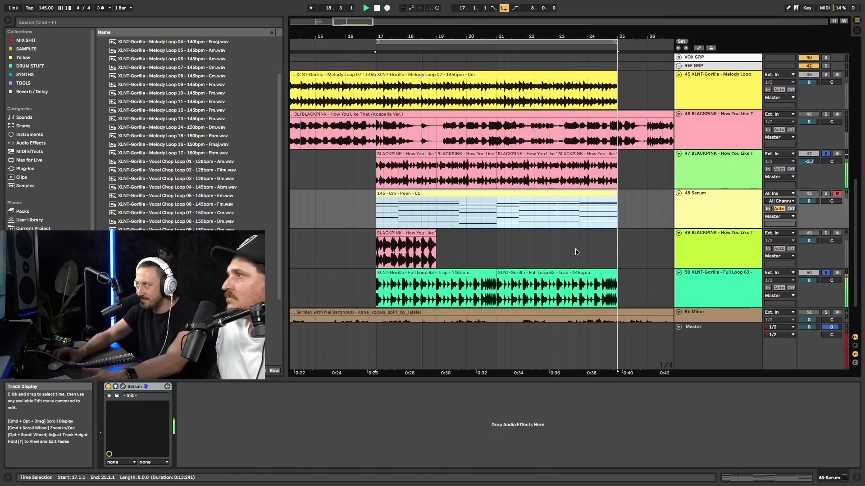
pyautogui.scroll(3, 610, 239)
pyautogui.doubleClick(703, 248)
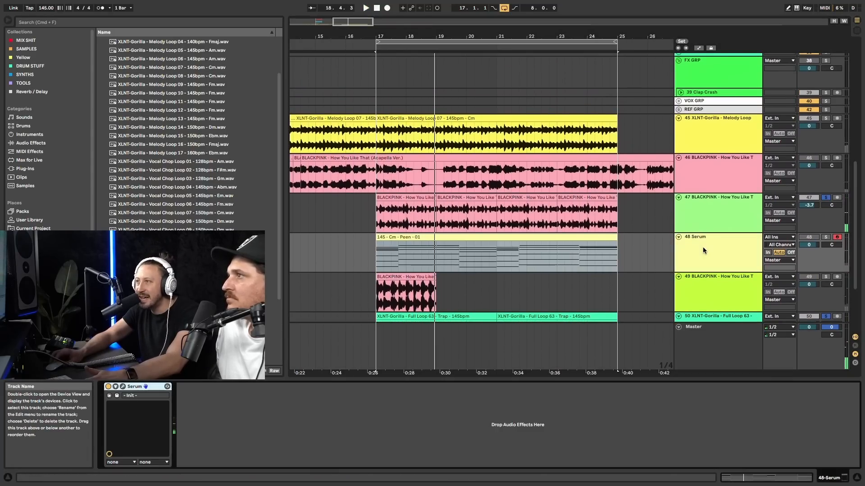
pyautogui.click(123, 387)
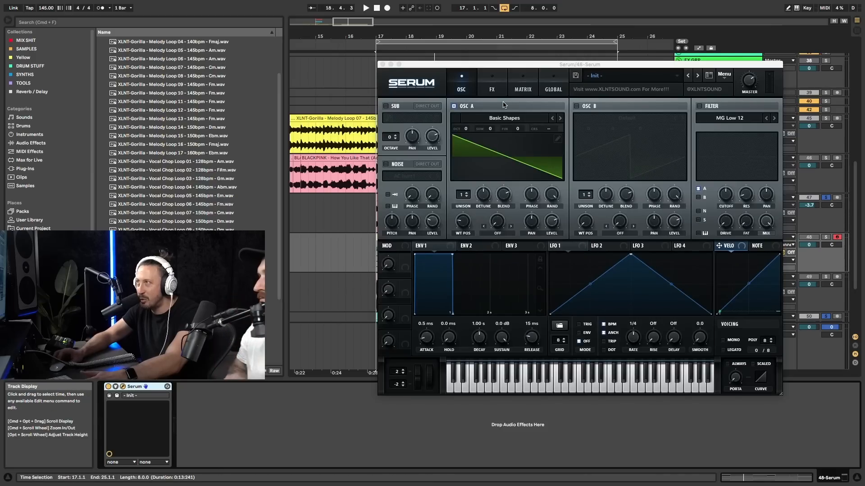
pyautogui.moveTo(462, 195); pyautogui.dragTo(486, 232)
pyautogui.moveTo(503, 196); pyautogui.dragTo(484, 193)
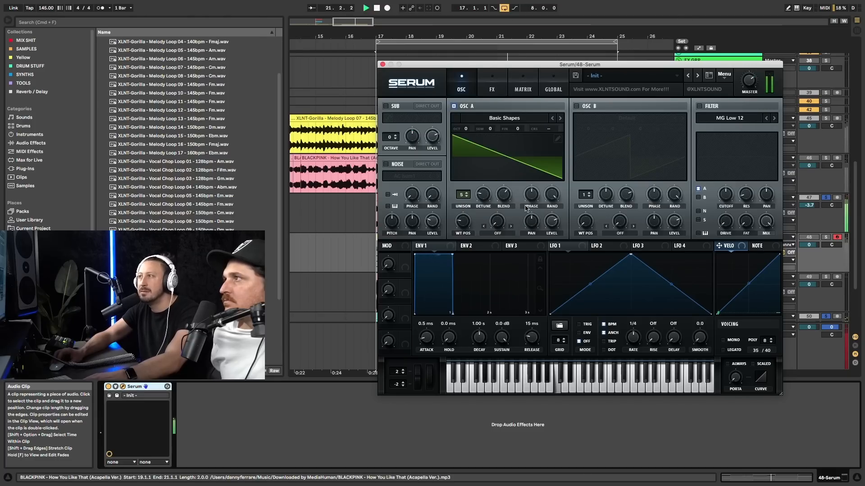
pyautogui.click(382, 65)
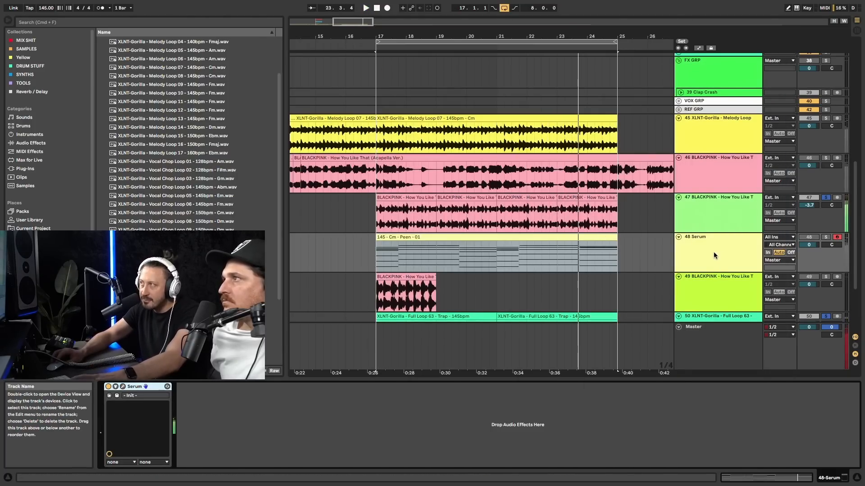
# Turn on Serum's oscillator B with the Basic Shapes wavetable, move it to the square wave, and set 4 unison voices
pyautogui.click(123, 387)
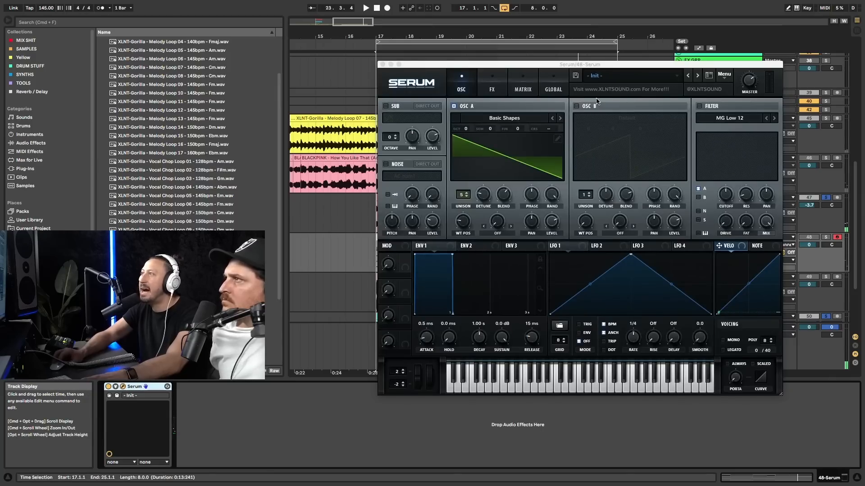
pyautogui.click(577, 107)
pyautogui.click(627, 118)
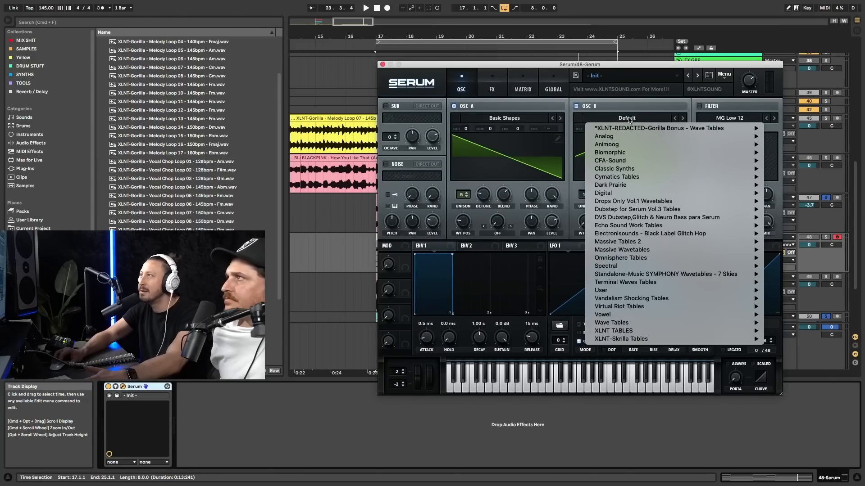
pyautogui.moveTo(631, 136)
pyautogui.click(786, 171)
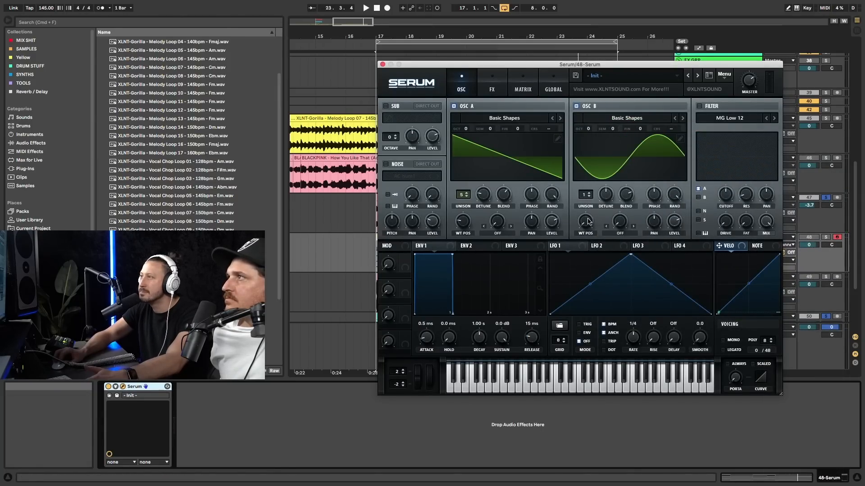
pyautogui.moveTo(588, 221); pyautogui.dragTo(588, 207)
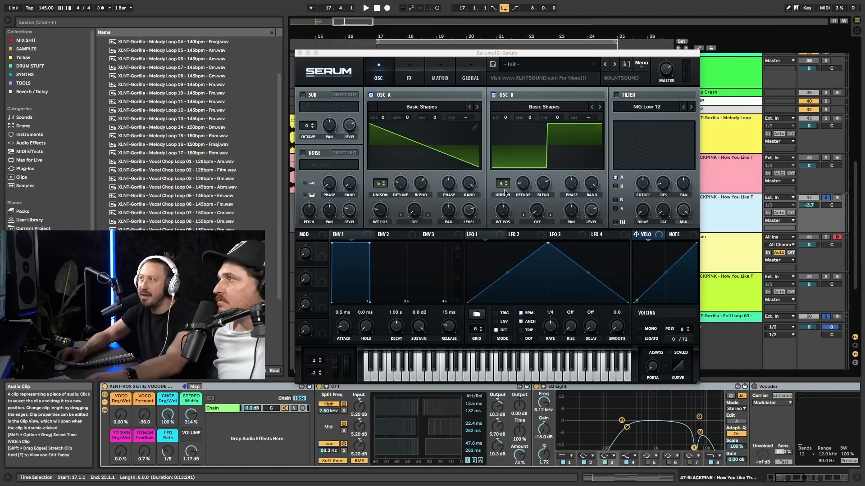
pyautogui.click(526, 184)
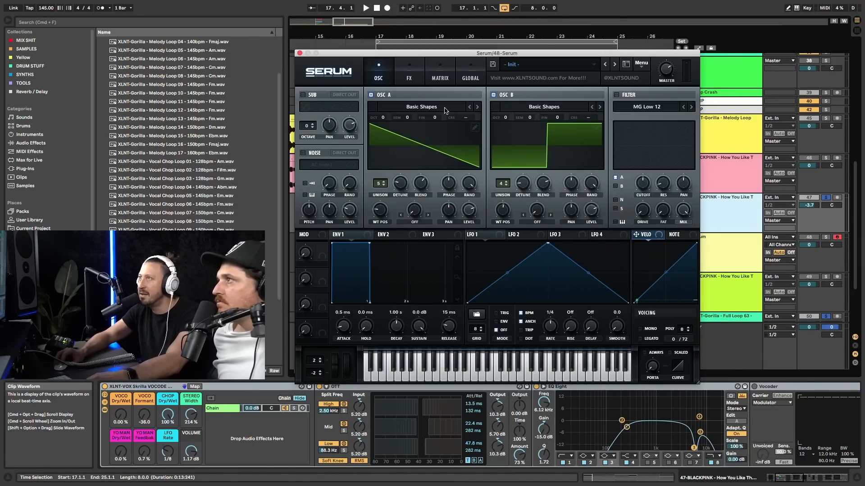
# Enable Serum's Hyper/Dimension effect, play the loop with it, and slightly lower Serum's master level
pyautogui.click(419, 82)
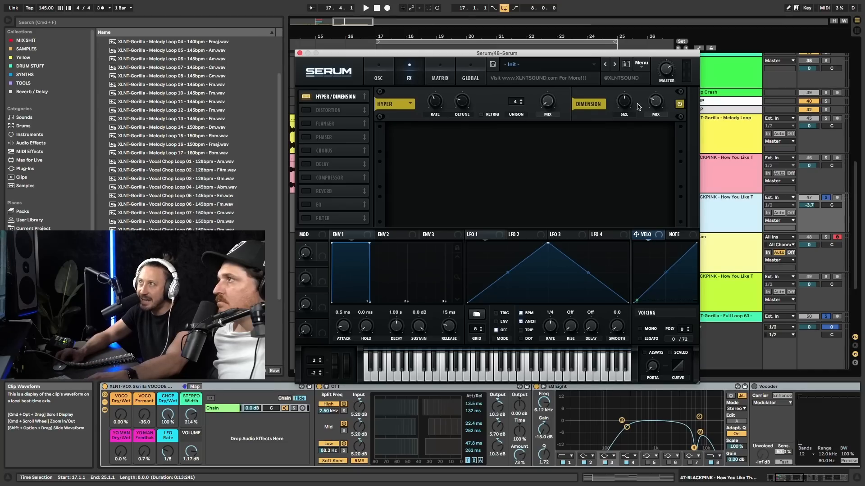
pyautogui.click(678, 103)
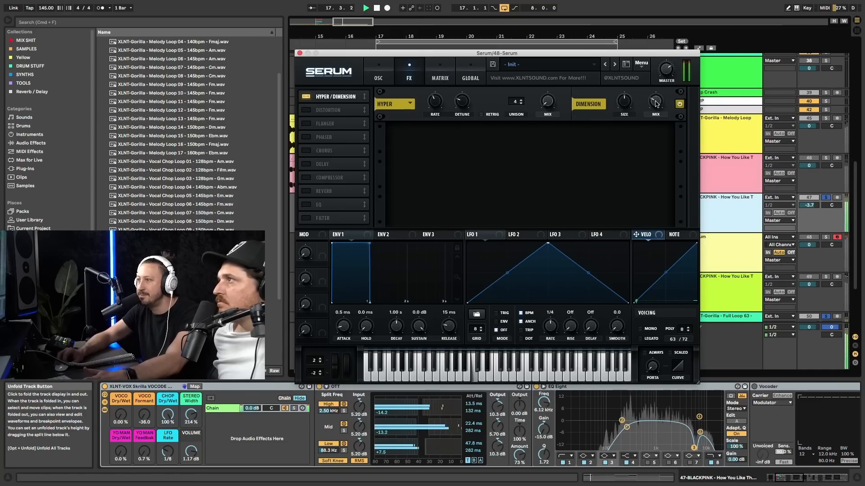
pyautogui.press('space')
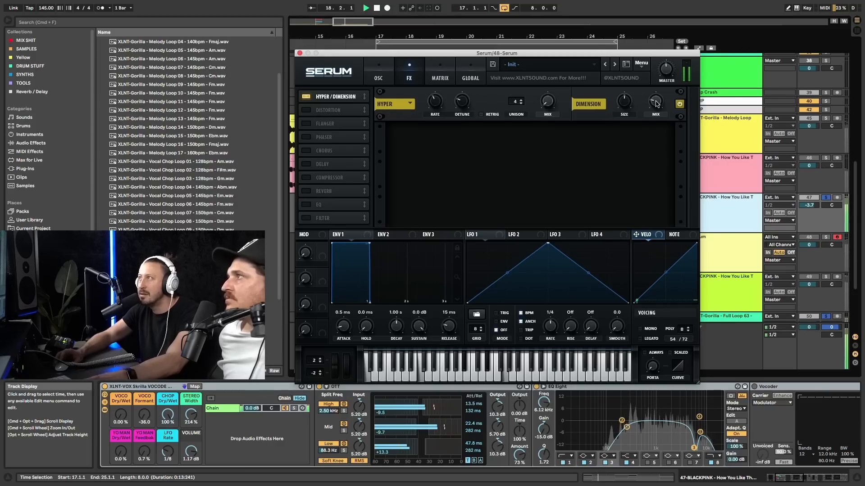
pyautogui.moveTo(665, 71); pyautogui.dragTo(665, 75)
pyautogui.press('space')
# Return Serum to its oscillator view, close its window, and play the vocoded loop
pyautogui.moveTo(603, 54); pyautogui.dragTo(630, 50)
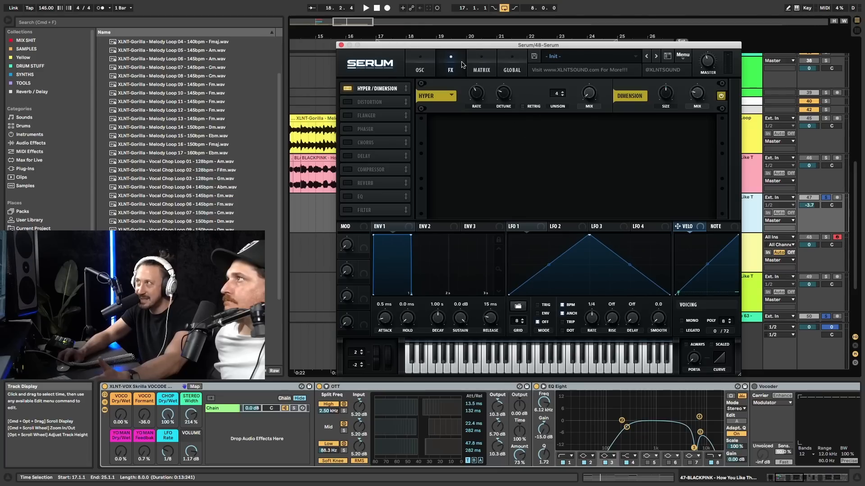
pyautogui.click(419, 67)
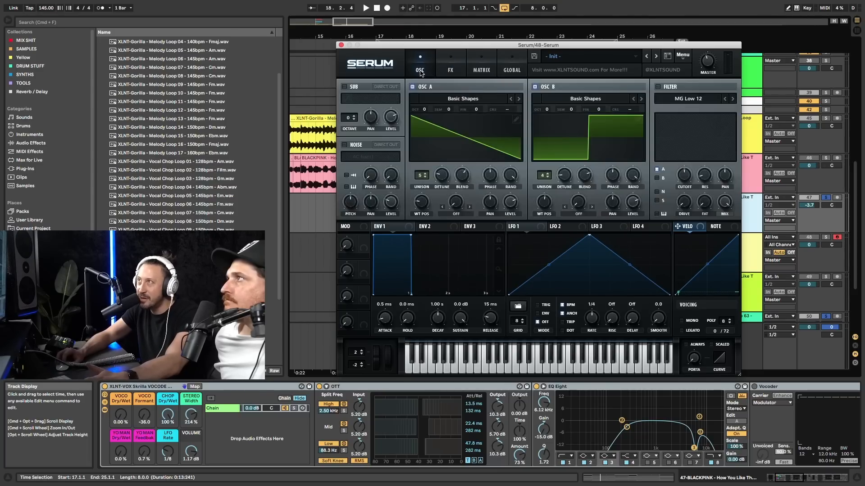
pyautogui.click(341, 45)
pyautogui.press('space')
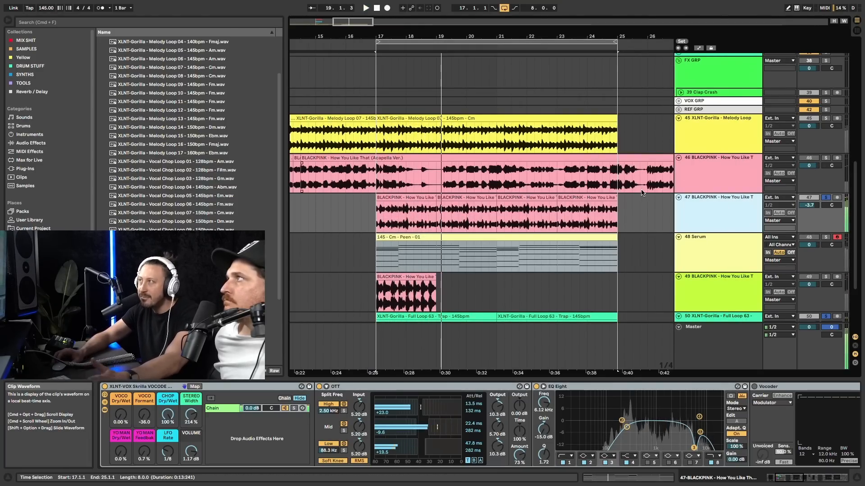
pyautogui.press('space')
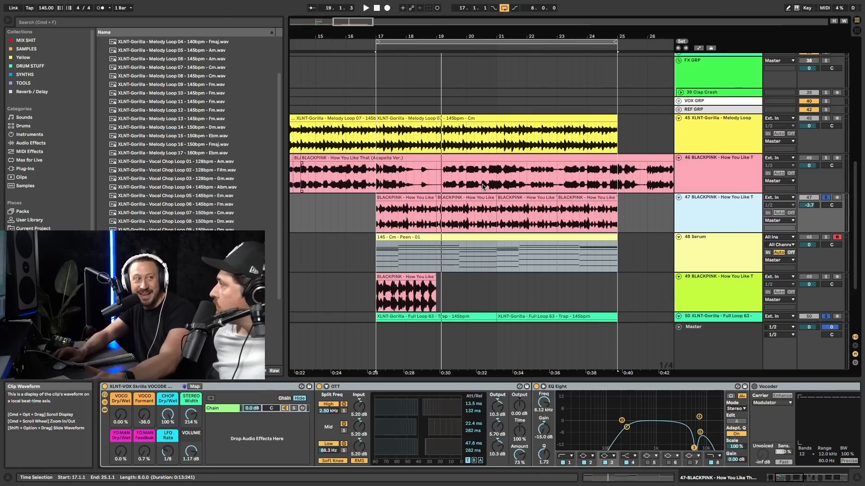
# Add Auto Pan after Serum on track 48 with 100 % amount, 1/8 rate and 260° offset while the loop plays
pyautogui.scroll(-2, 482, 186)
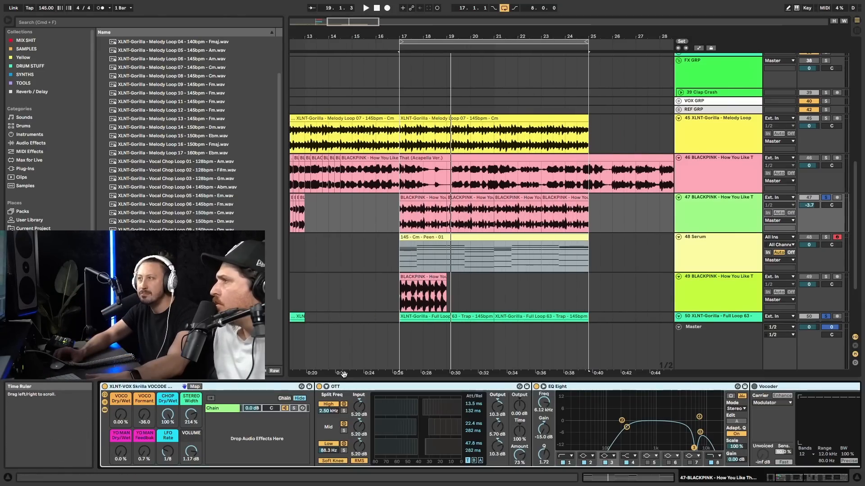
pyautogui.press('super+f')
pyautogui.write('auto')
pyautogui.moveTo(144, 39); pyautogui.dragTo(463, 247)
pyautogui.press('space')
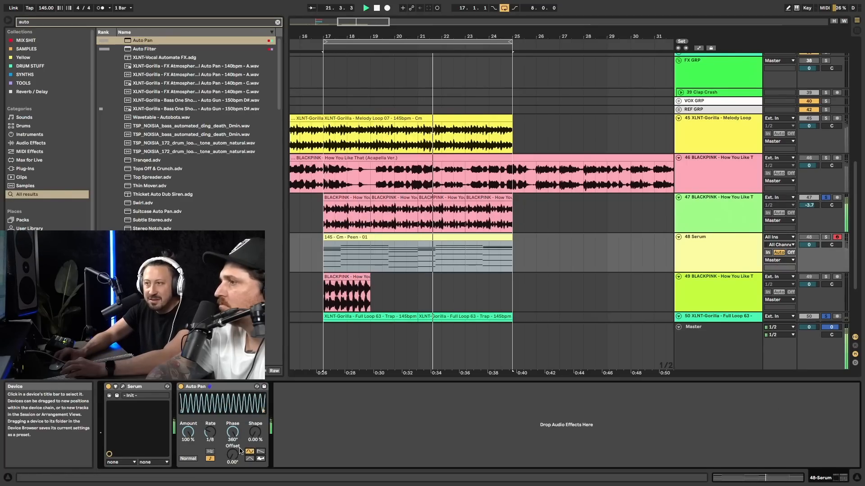
pyautogui.moveTo(232, 454); pyautogui.dragTo(230, 451)
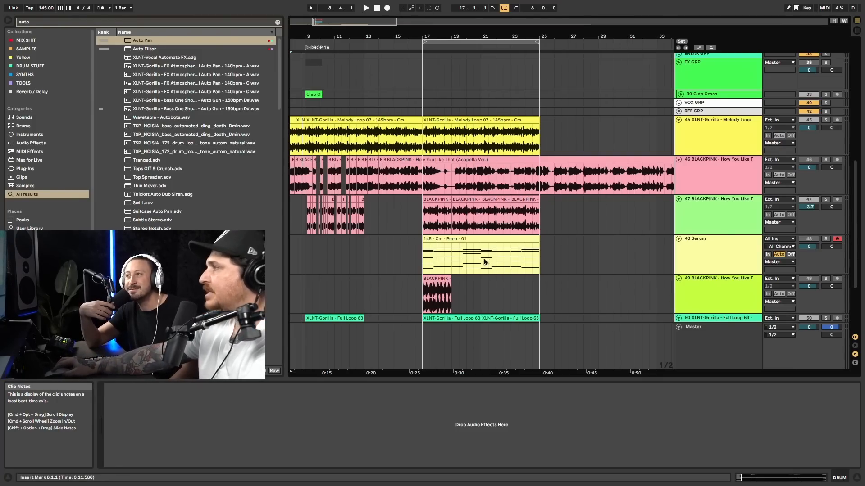
# Play the loop from the Serum clip at bar 17 and lower vocal track 47's volume to -10.0 dB
pyautogui.click(448, 240)
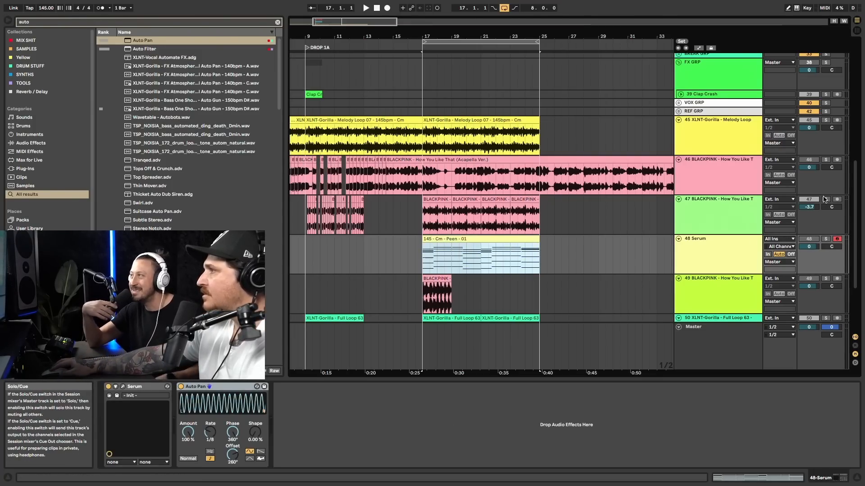
pyautogui.press('space')
pyautogui.scroll(-2, 824, 200)
pyautogui.moveTo(809, 171); pyautogui.dragTo(807, 176)
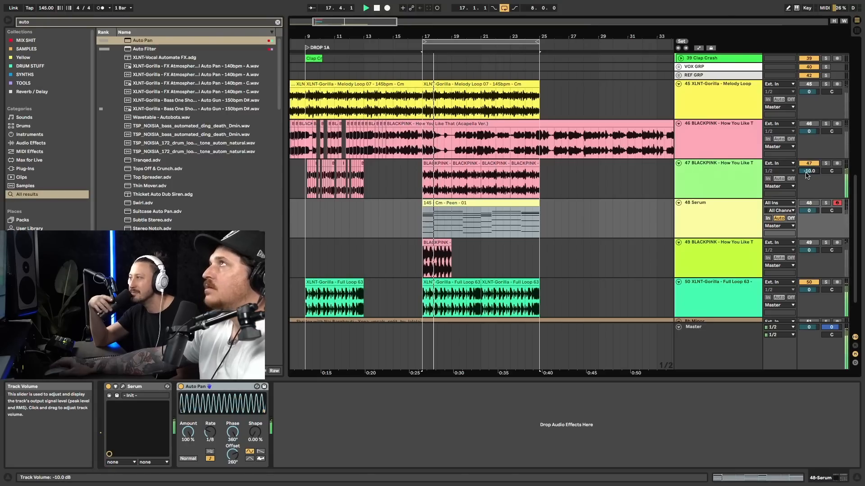